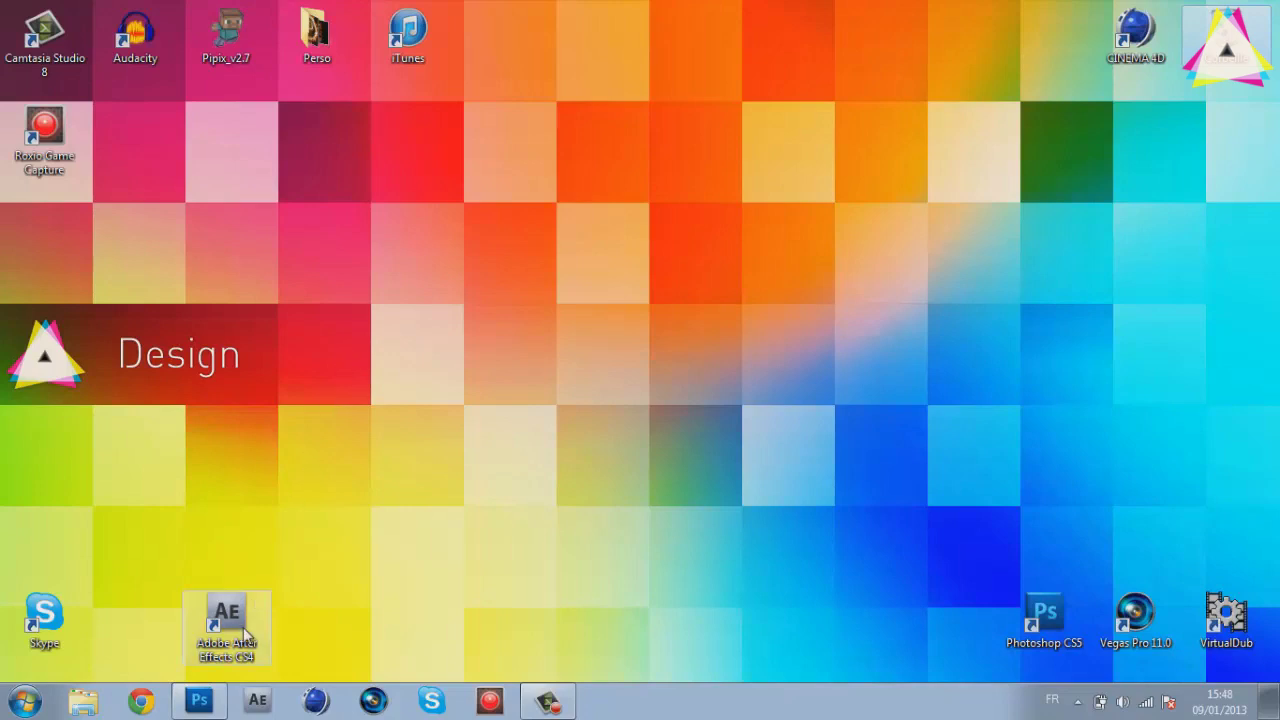
In Photoshop, close the open SSX image and reopen ssx-xbox-360-ps3-nokevin2.jpg from the img folder
click(207, 706)
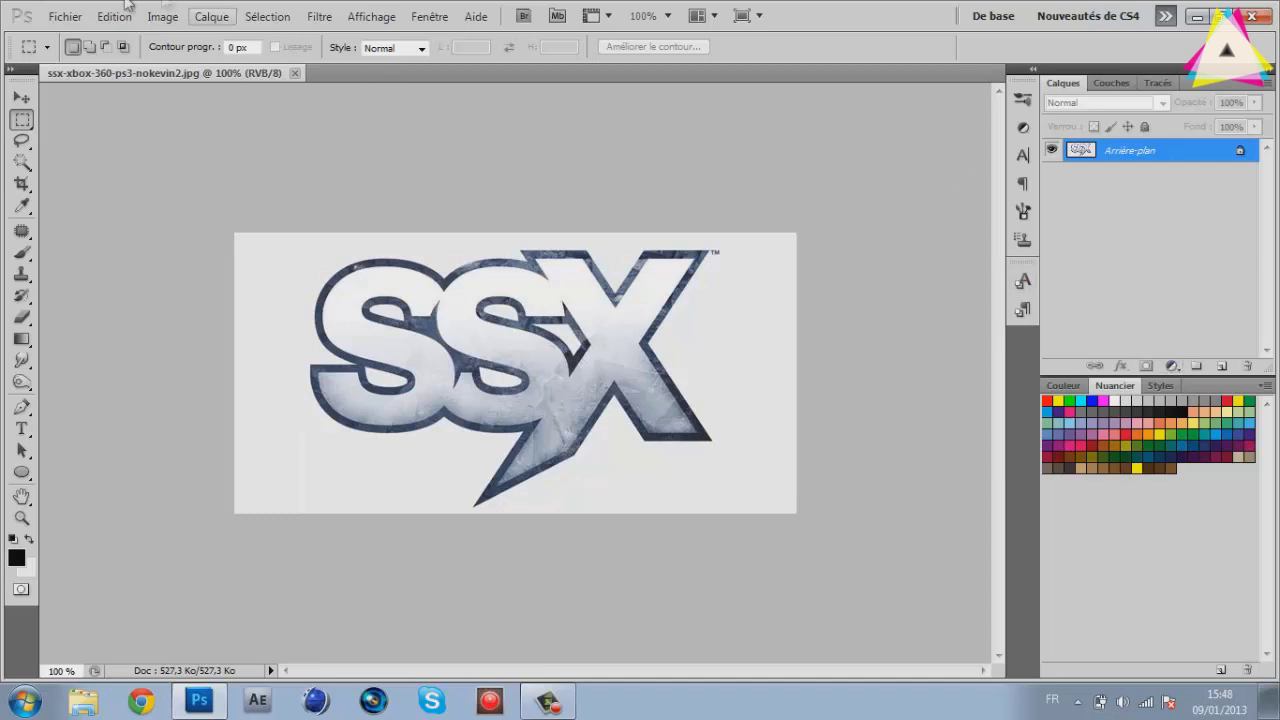
click(296, 73)
click(92, 18)
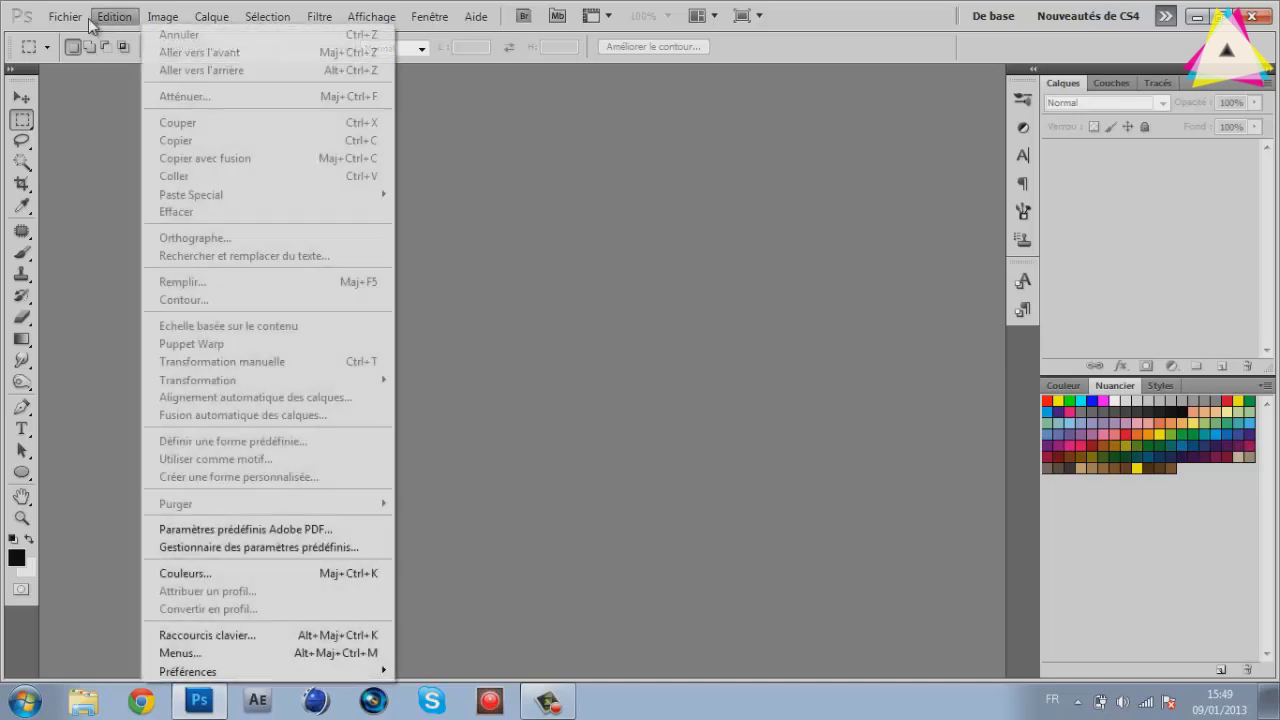
mouse_move(68, 17)
click(94, 50)
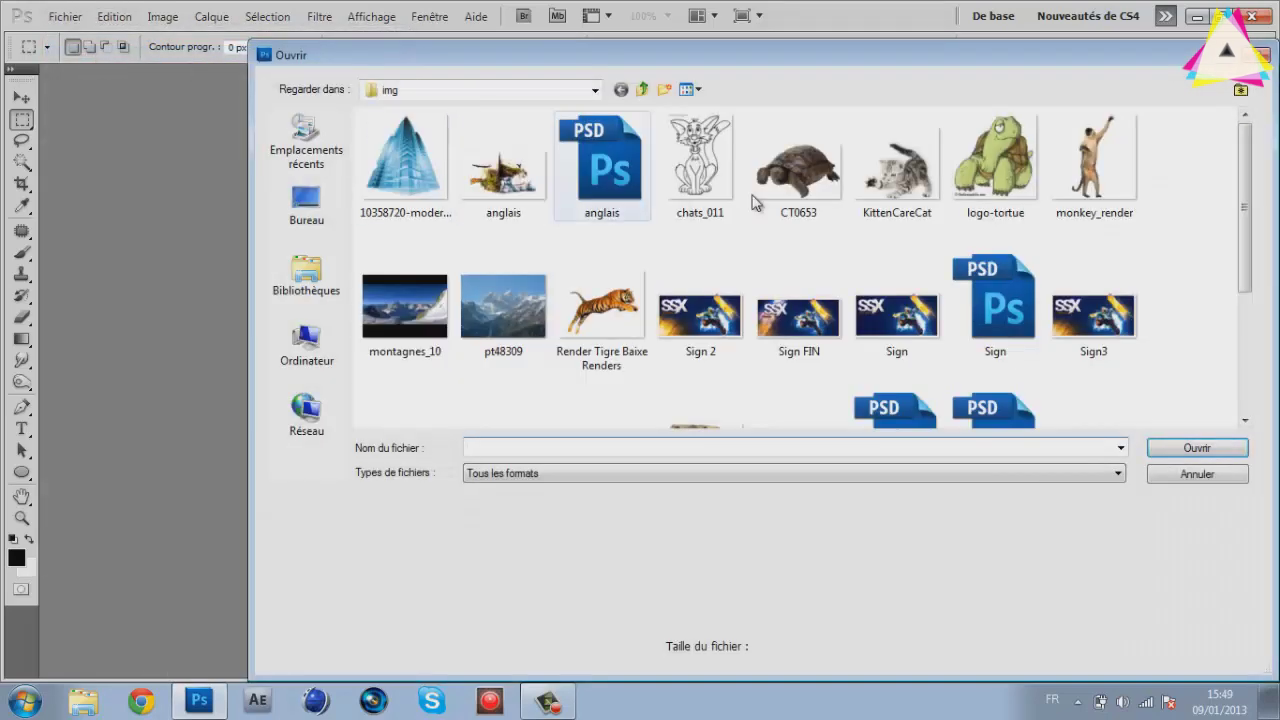
drag(1250, 190, 1253, 303)
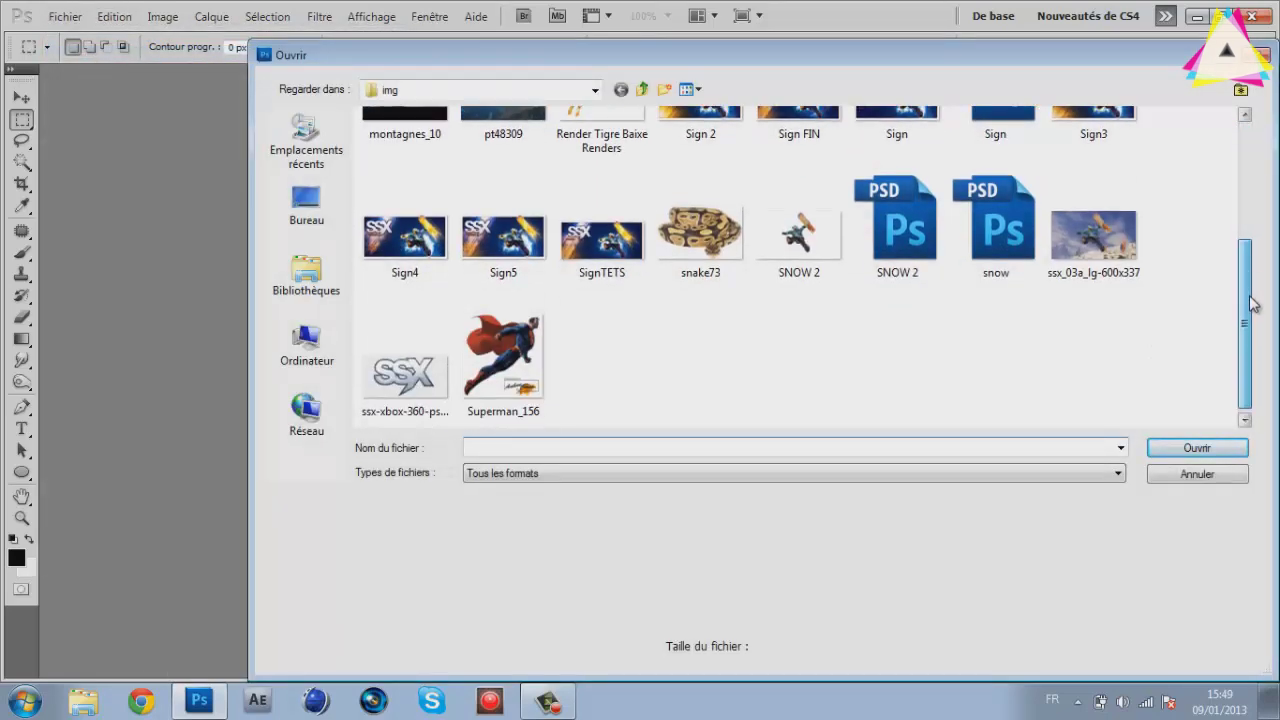
double_click(395, 378)
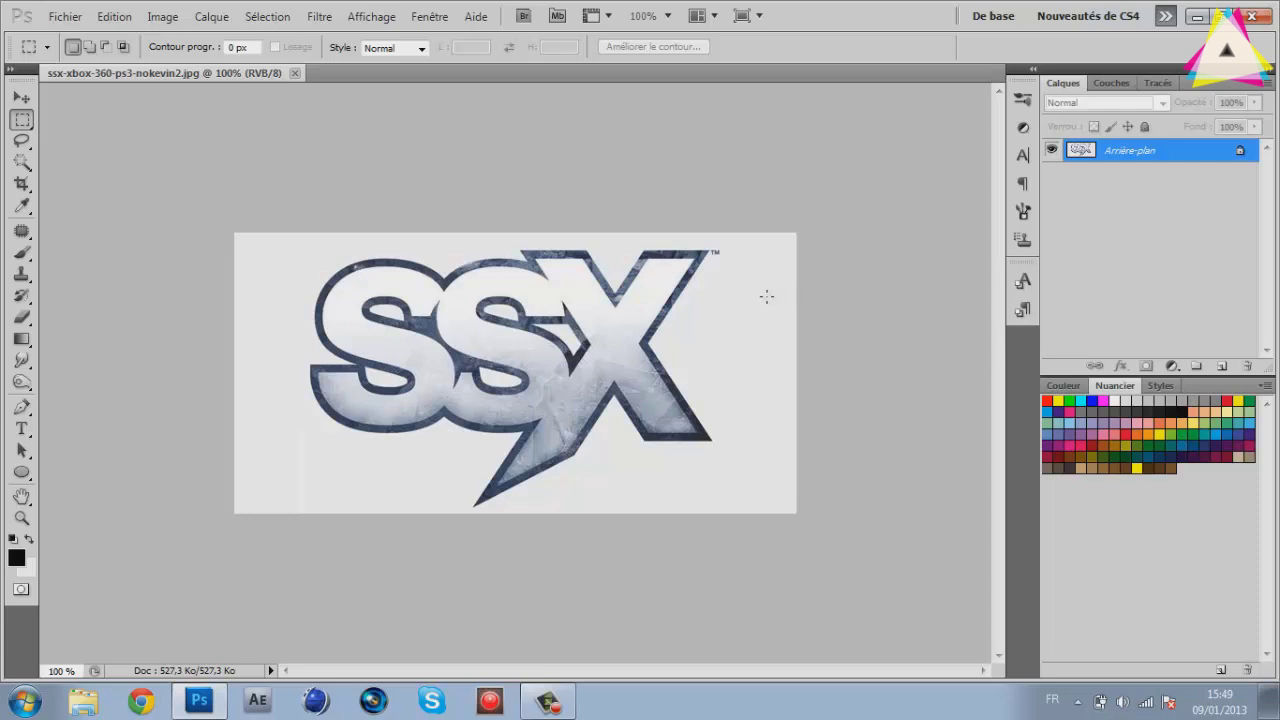
drag(292, 274, 436, 383)
key(shift+F5)
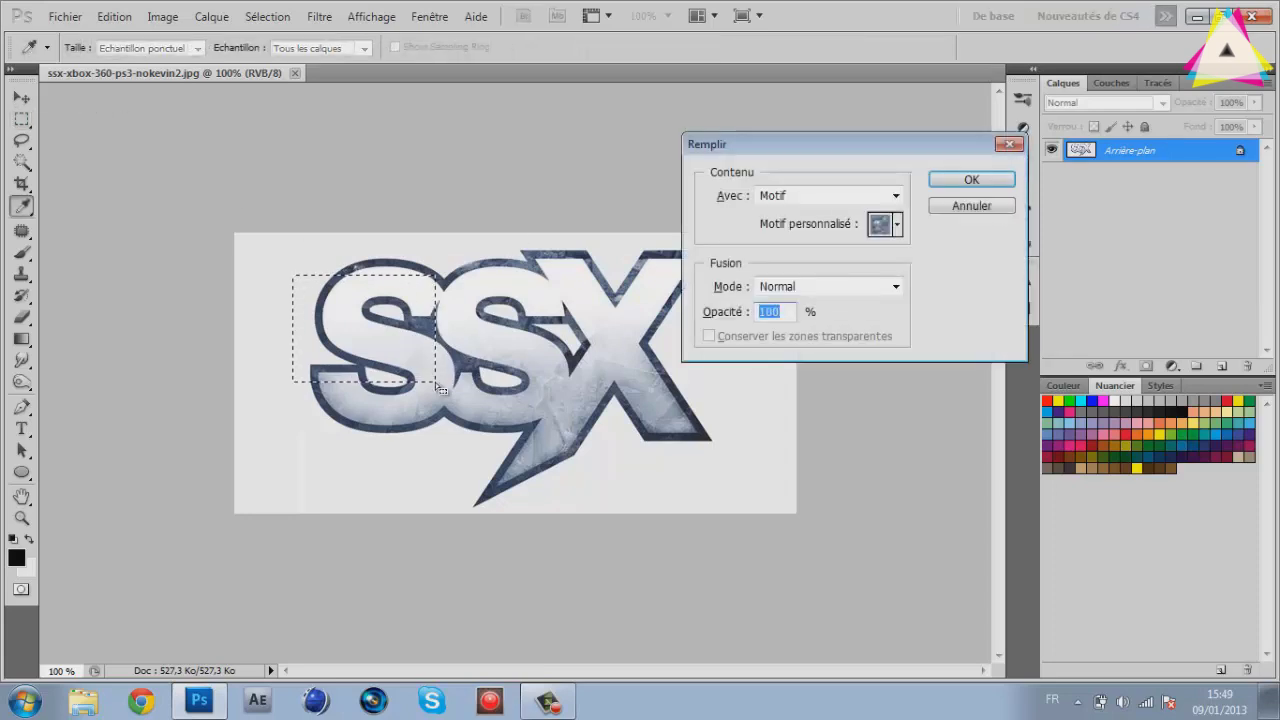
click(945, 206)
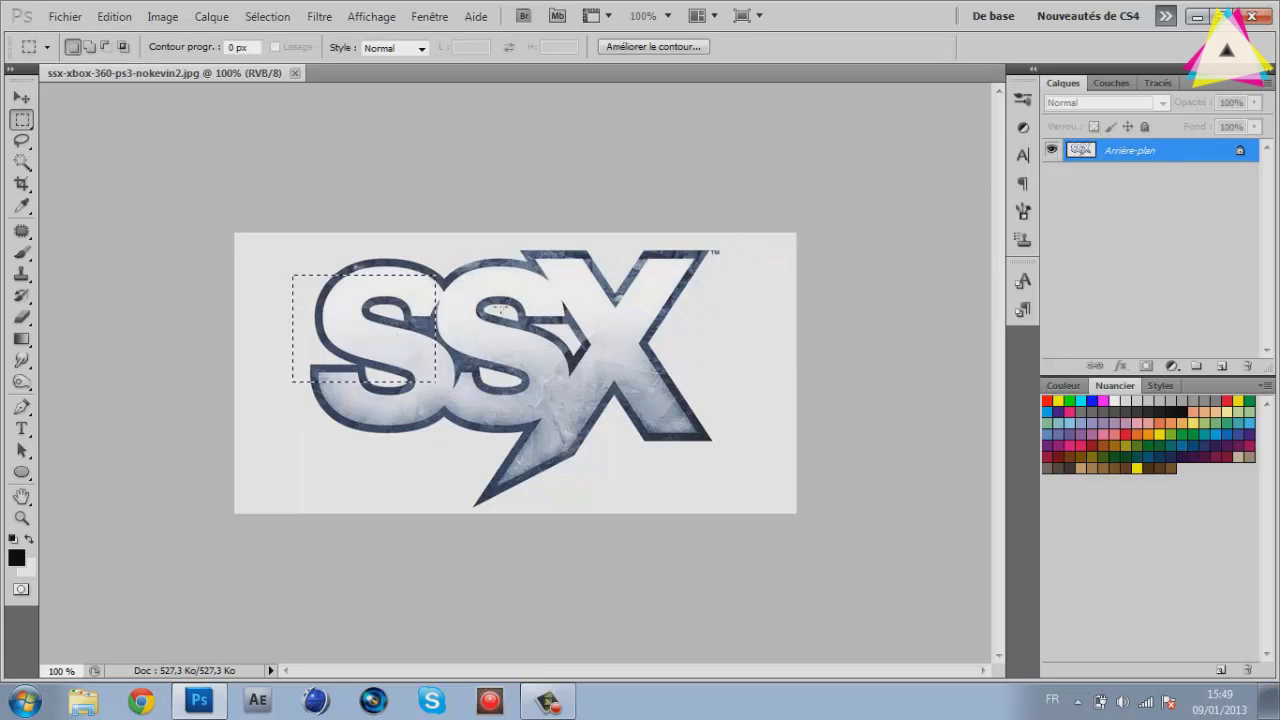
click(275, 249)
drag(22, 119, 70, 137)
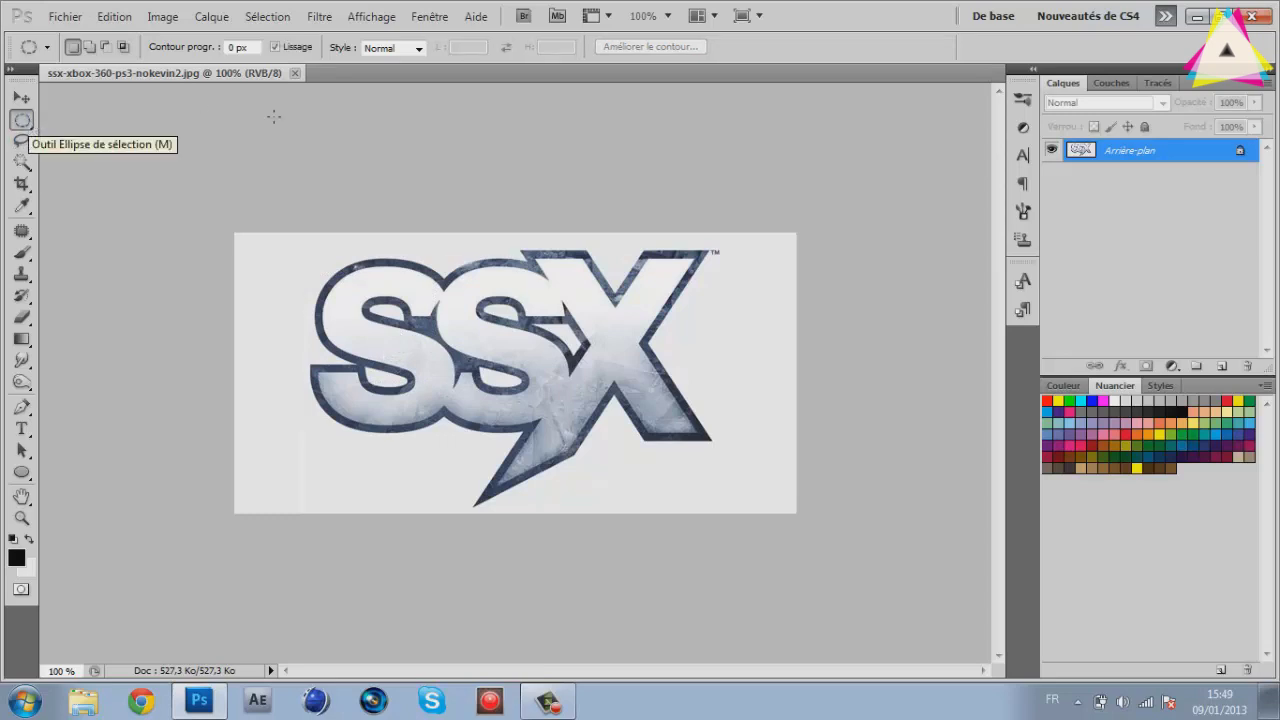
Activate the Magic Wand tool, try it on the light background around the logo, and clear the selection
click(22, 162)
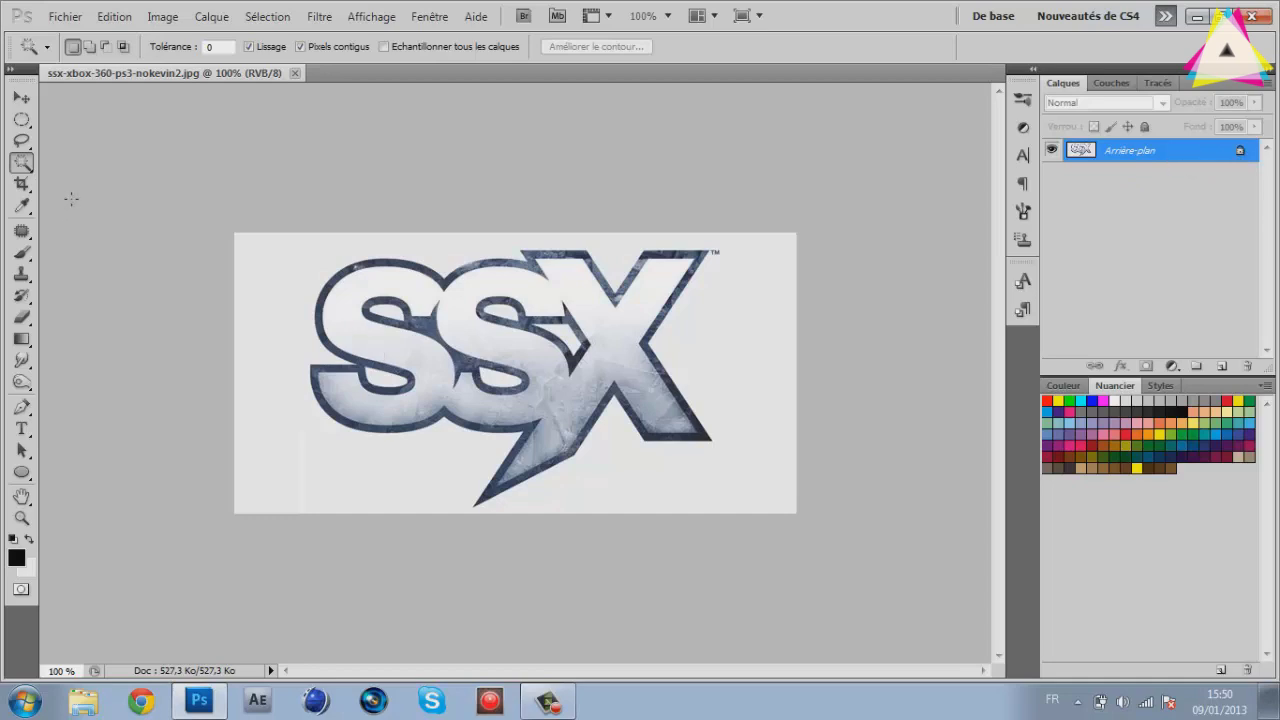
click(264, 299)
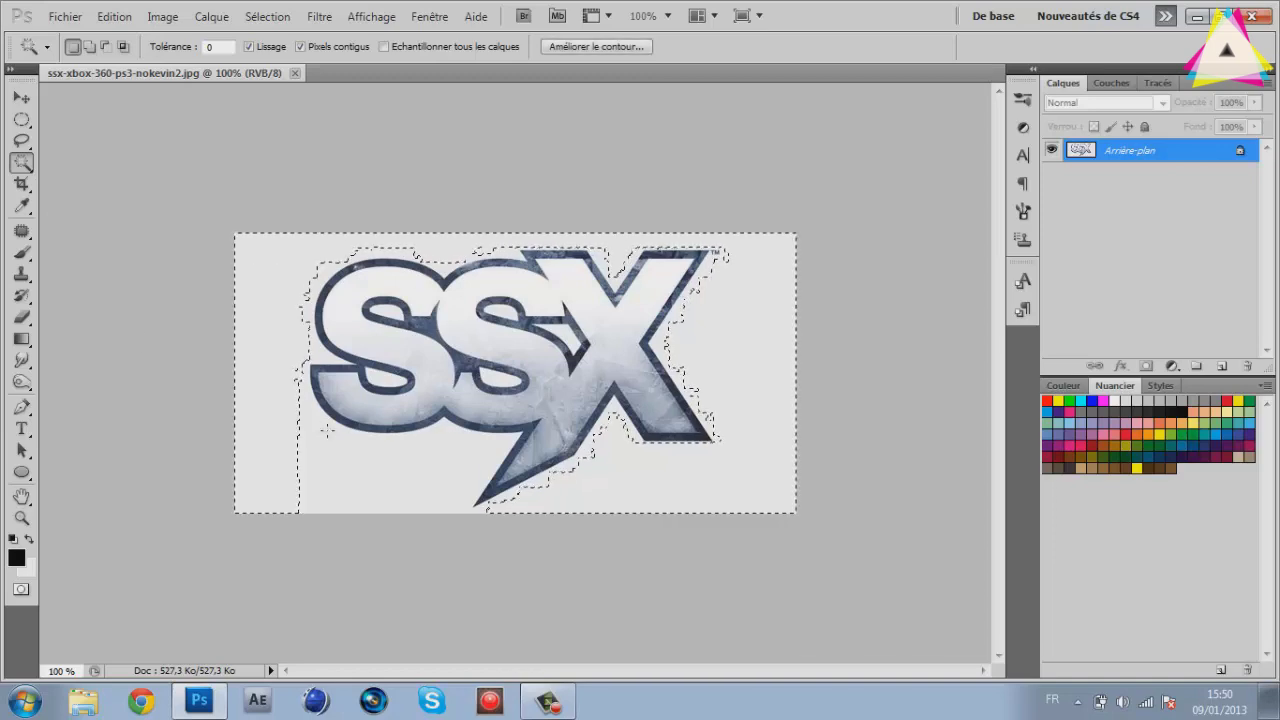
key(shift+F5)
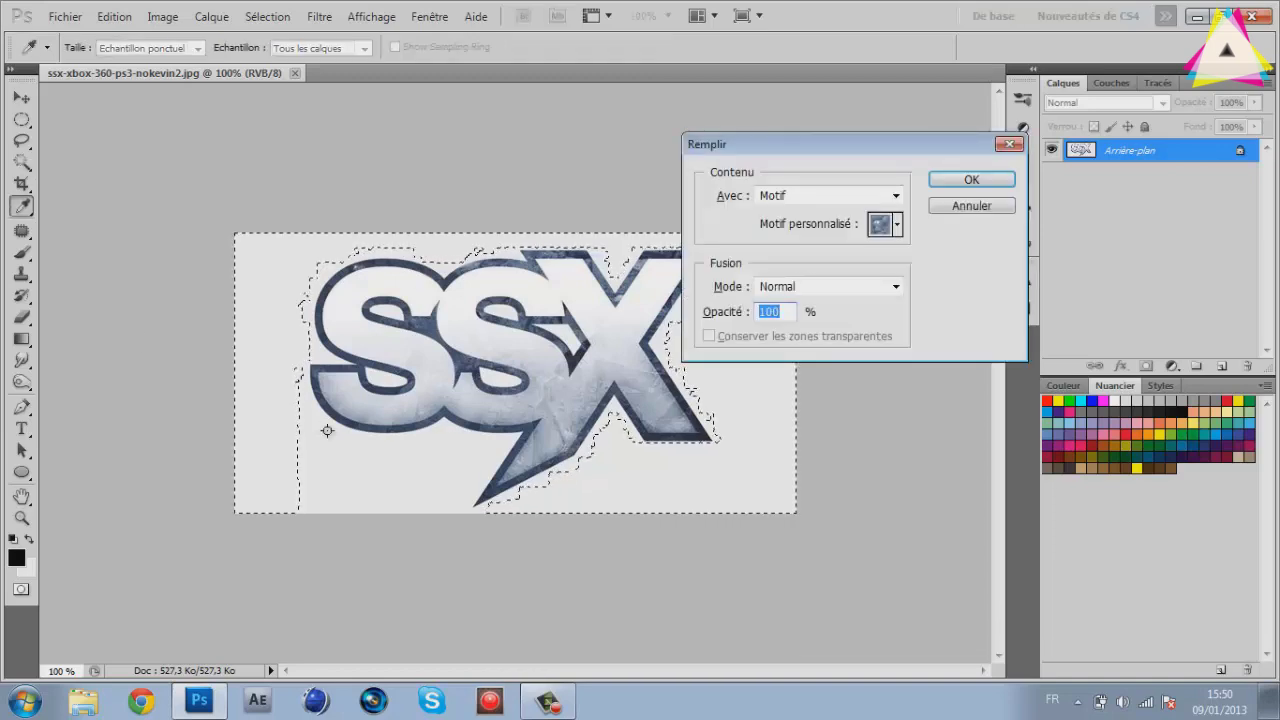
drag(755, 144, 634, 166)
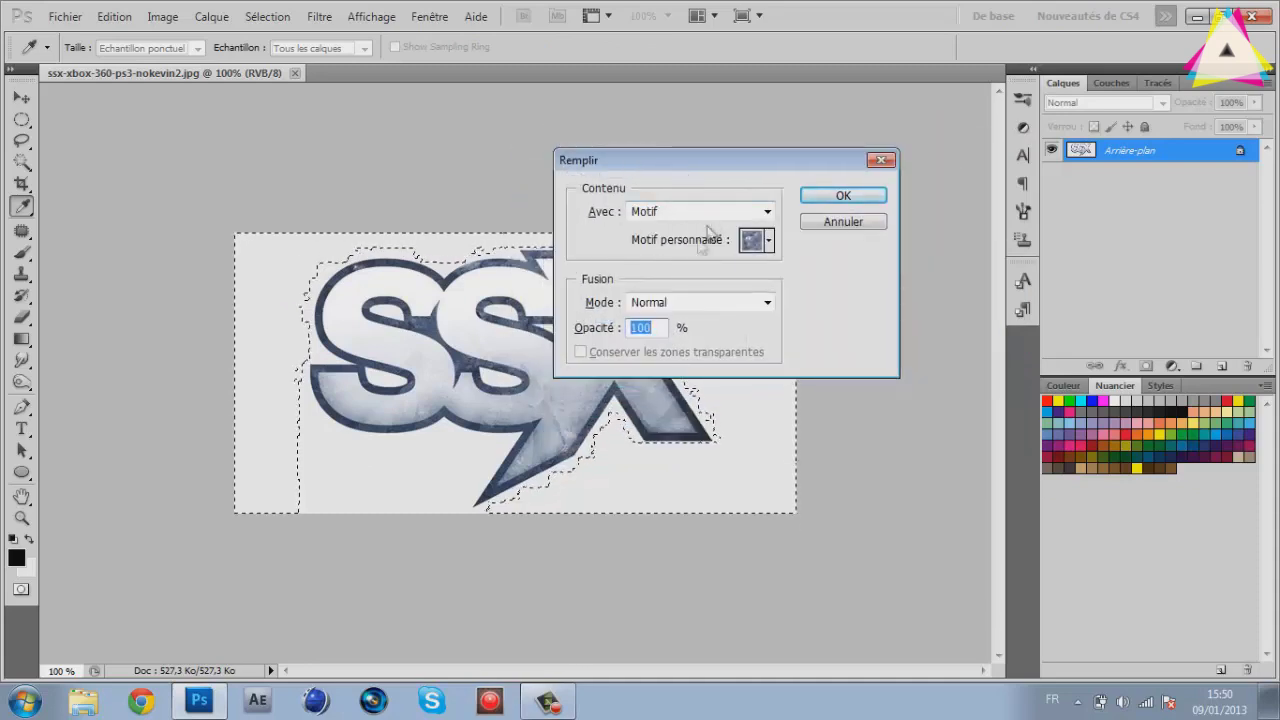
click(843, 221)
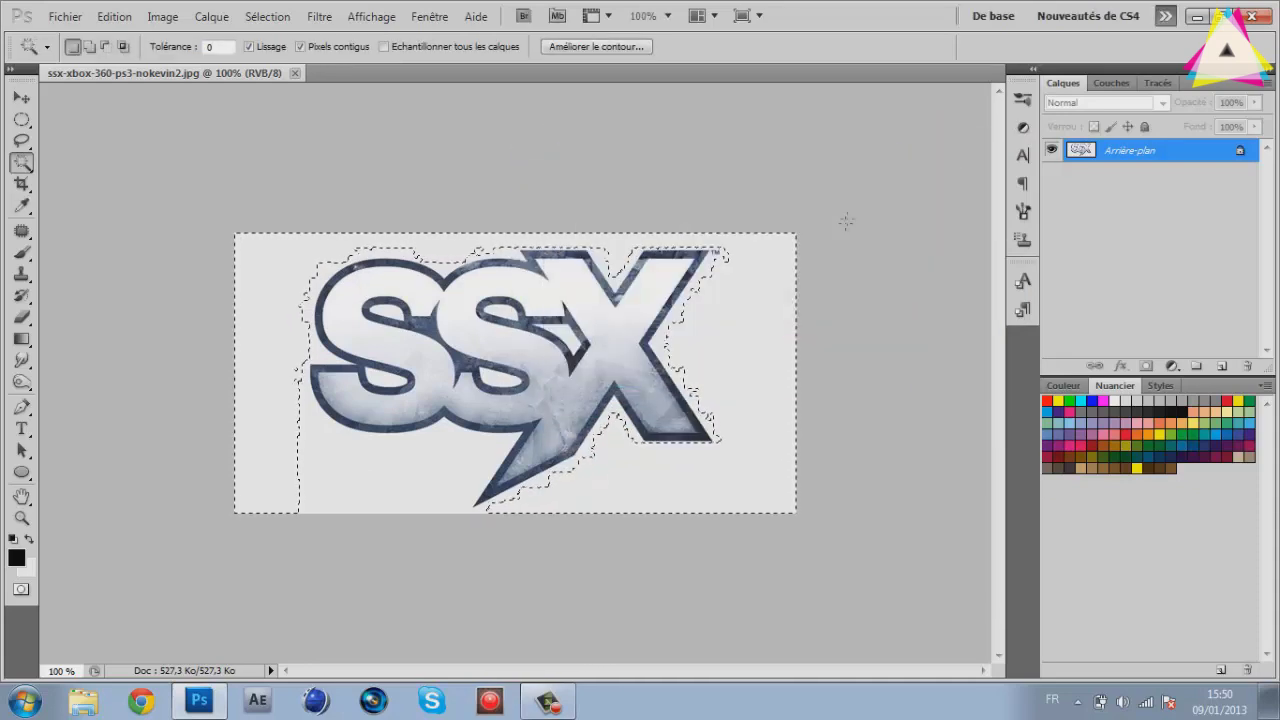
key(ctrl+d)
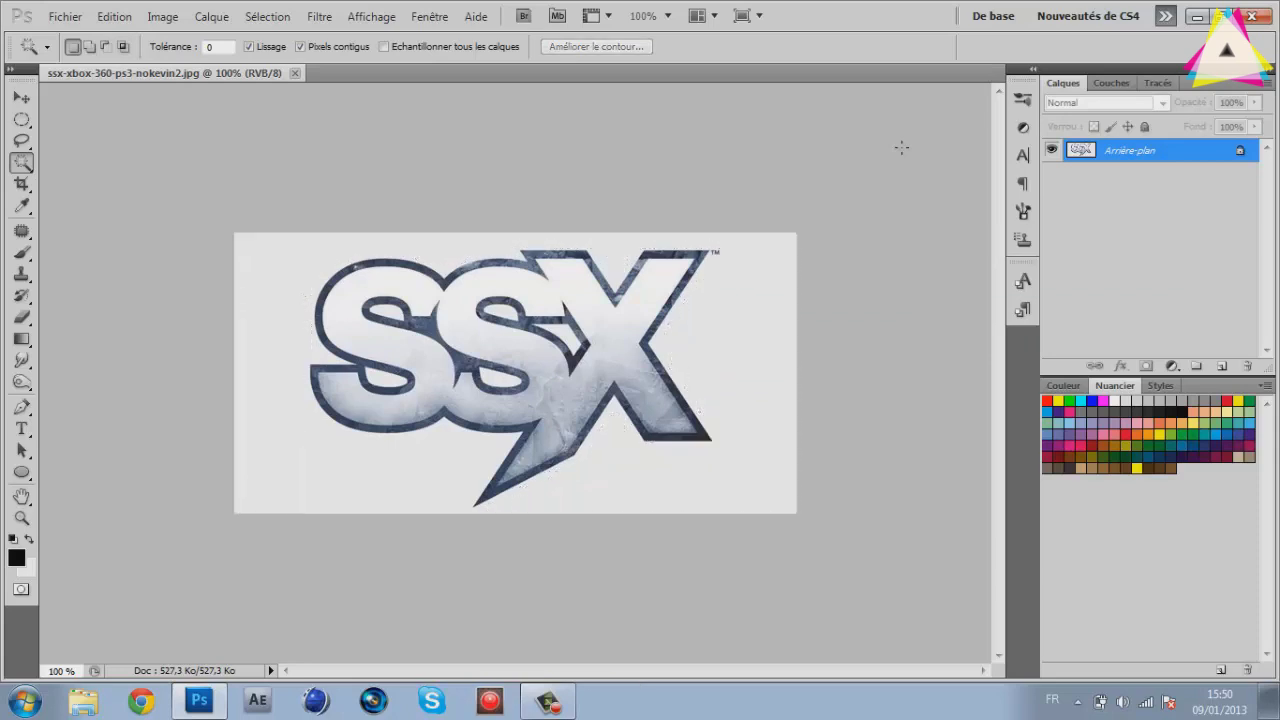
Convert the locked background into a regular, editable layer with the default settings
double_click(1206, 164)
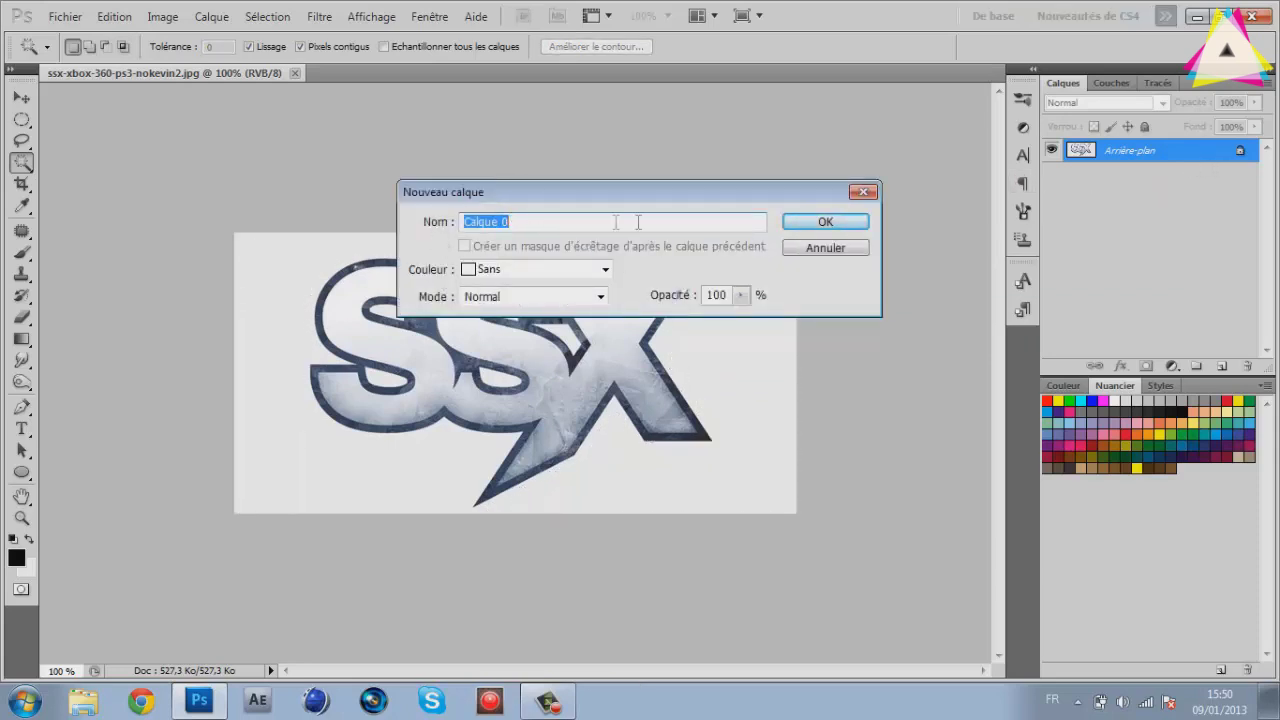
click(830, 222)
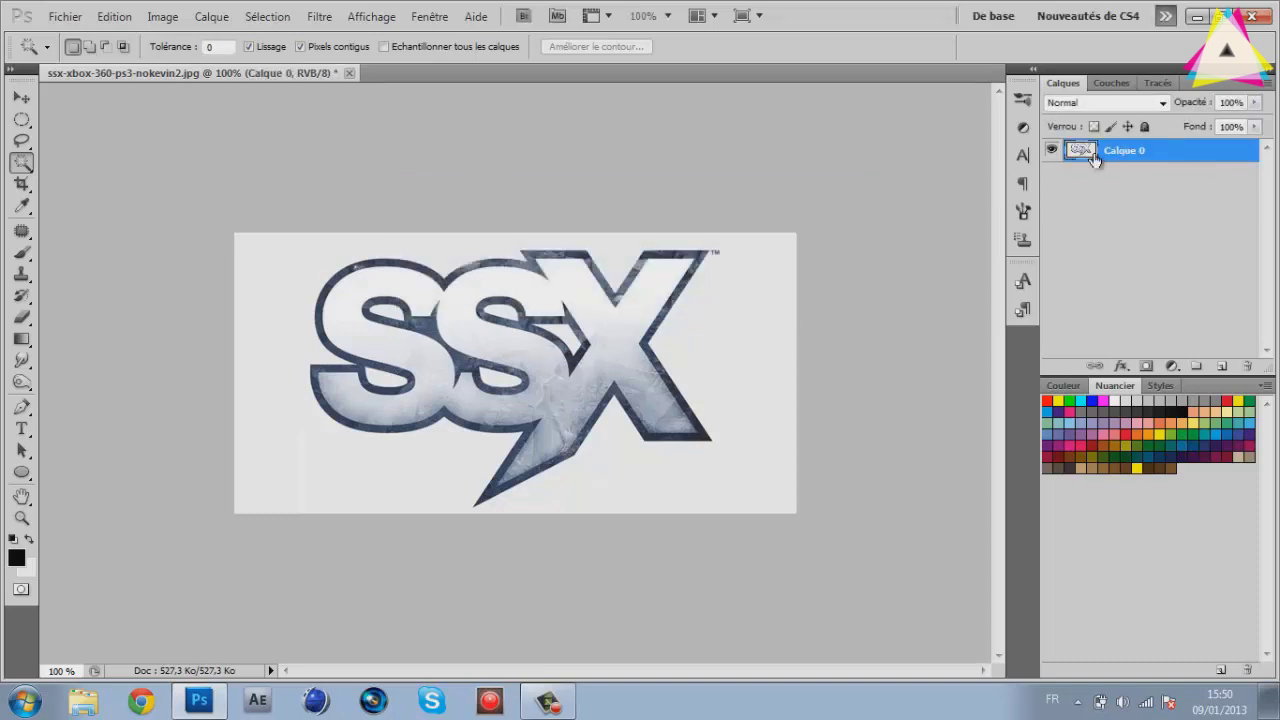
Try to delete the light background around the logo using the Magic Wand at tolerance 0, and undo the attempt
click(289, 266)
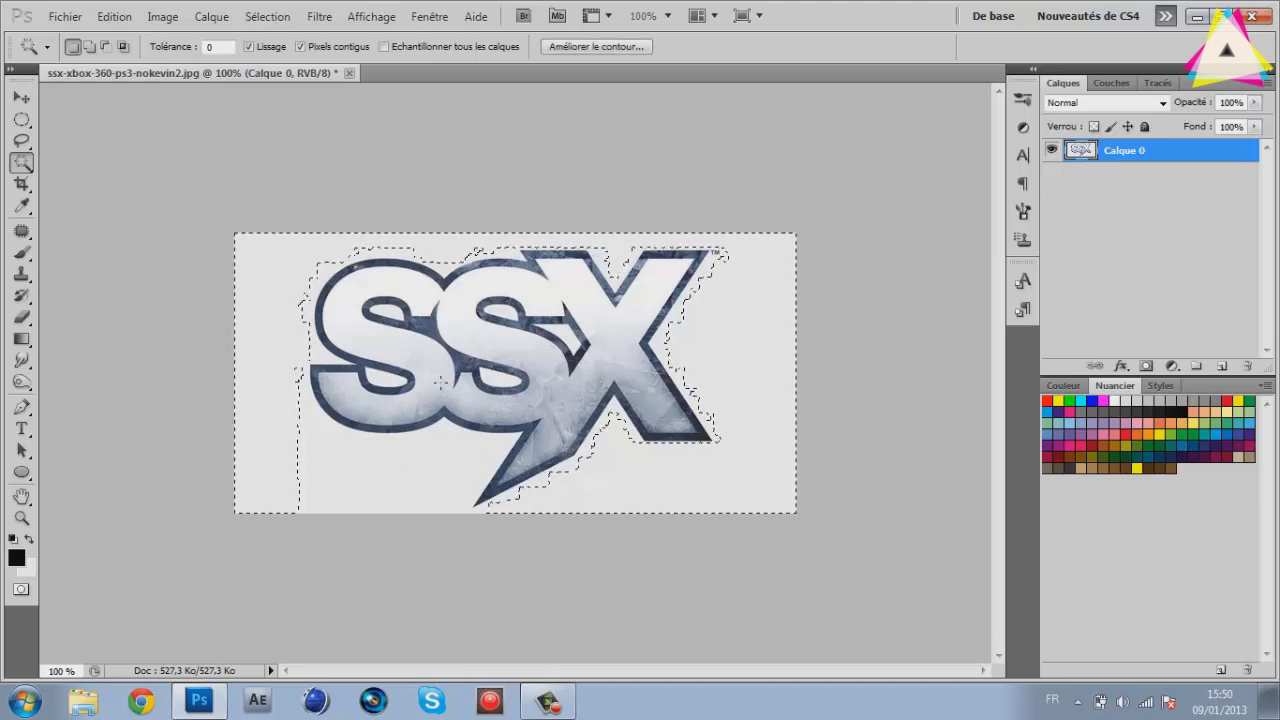
key(Delete)
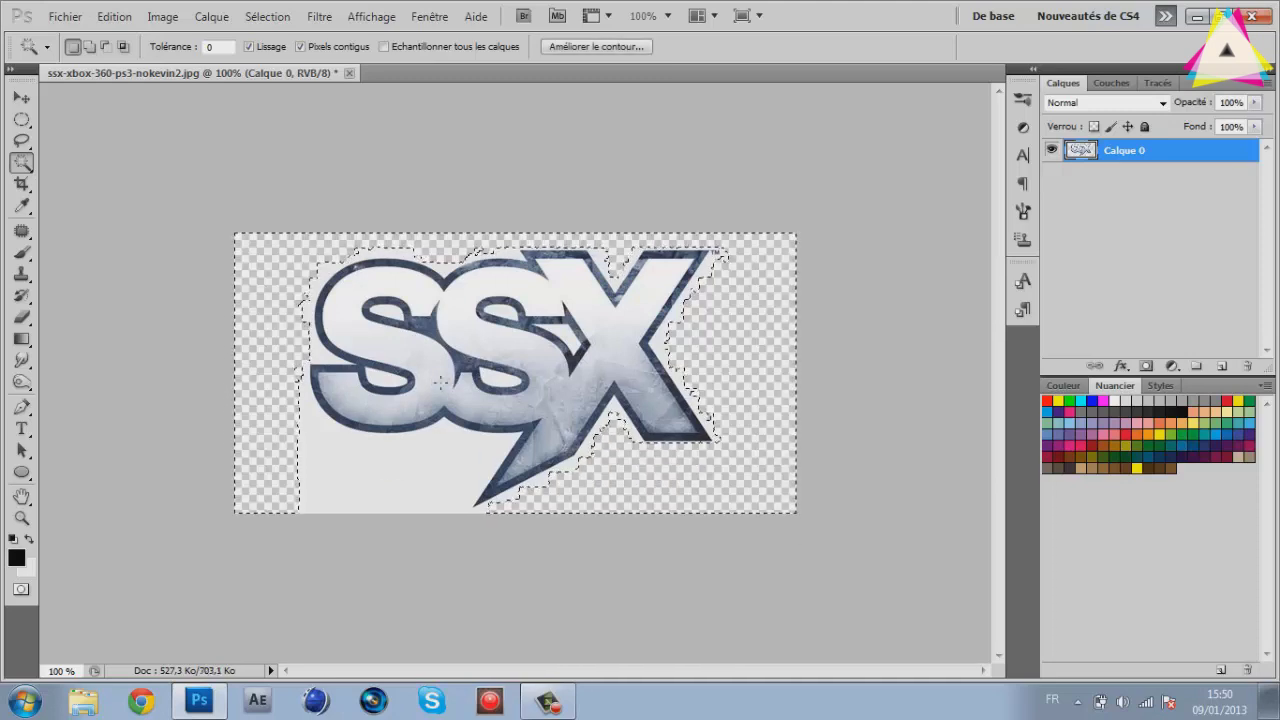
key(ctrl+d)
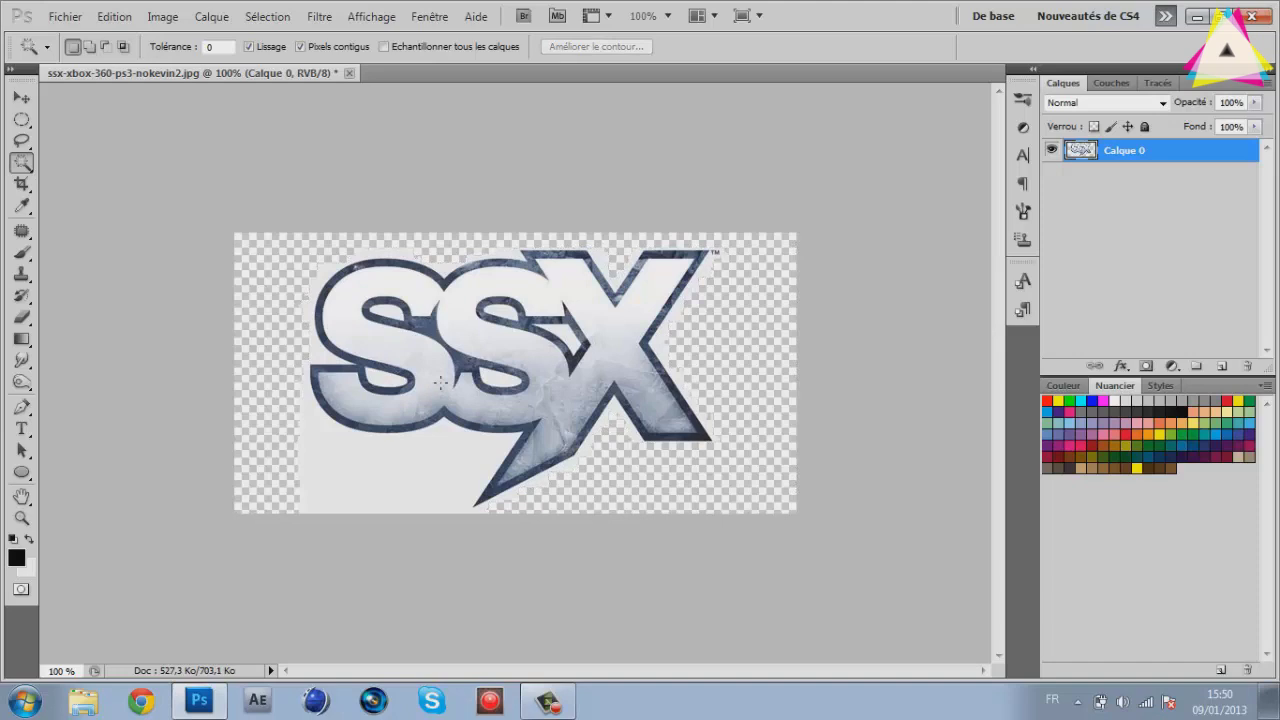
key(ctrl+alt+z)
key(ctrl+alt+z)
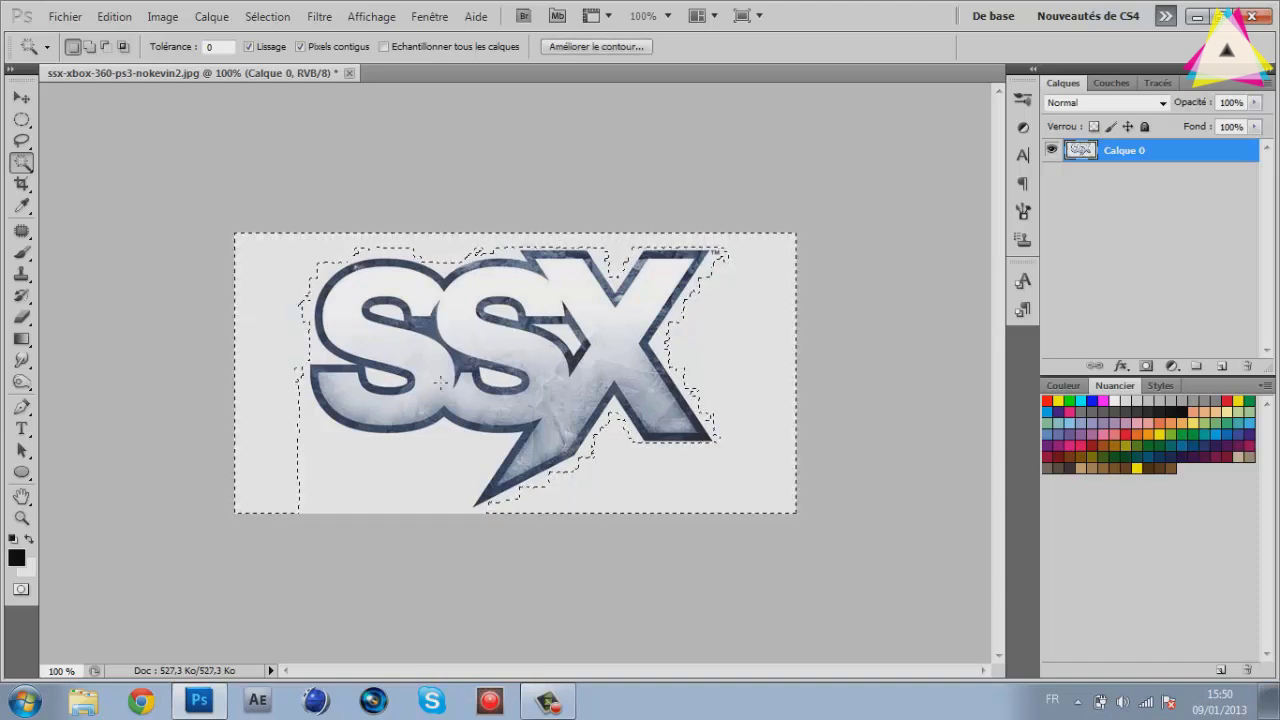
key(ctrl+alt+z)
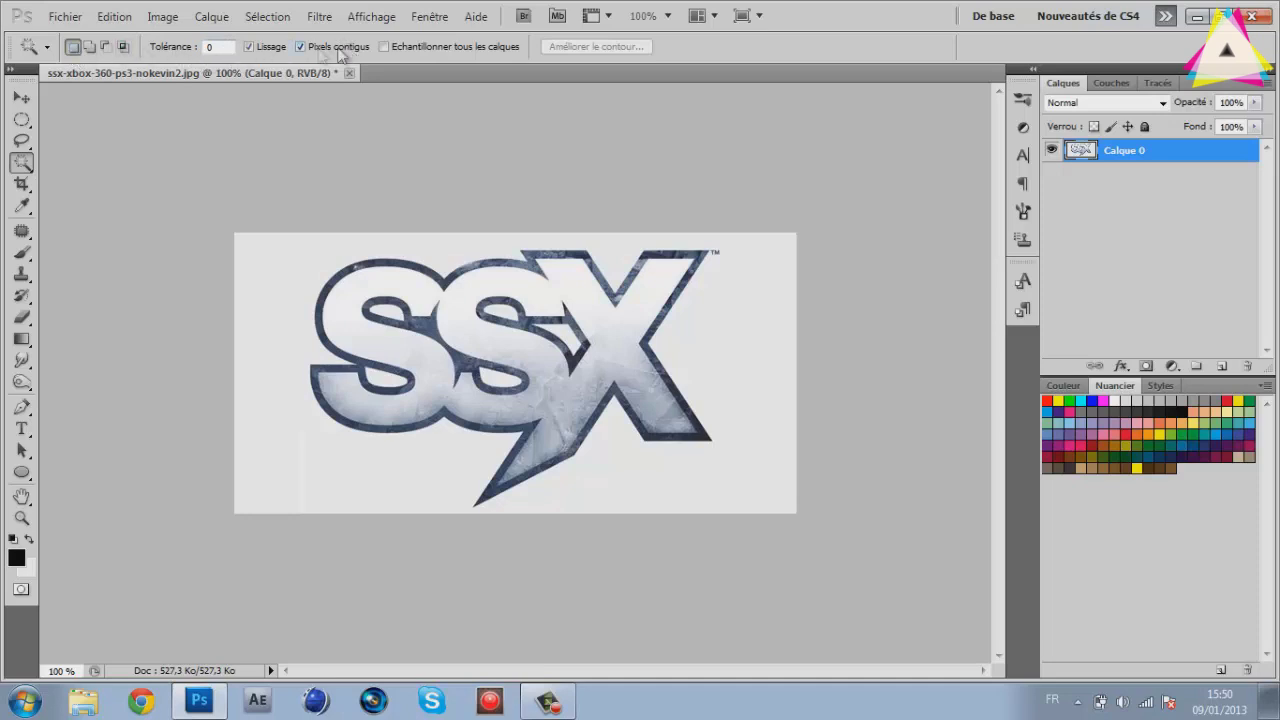
Set the Magic Wand tolerance to 25, delete the light background around the SSX logo, and deselect
click(208, 46)
text(25)
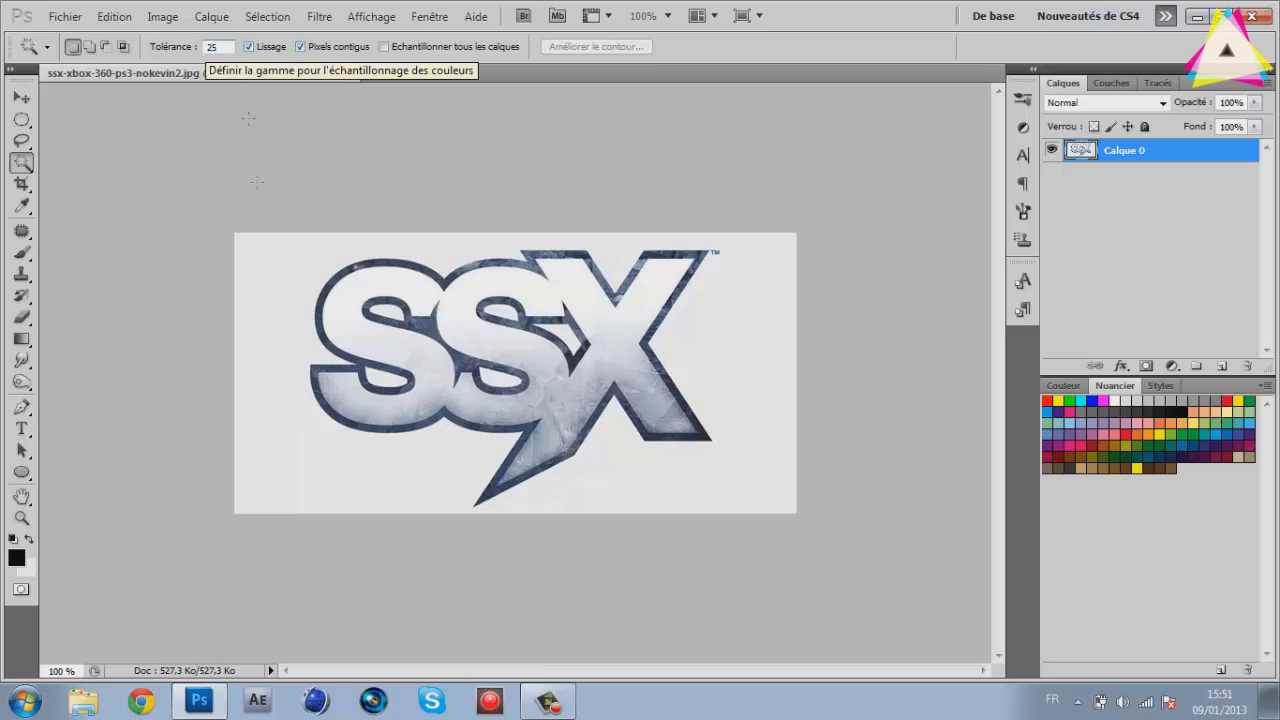
click(265, 252)
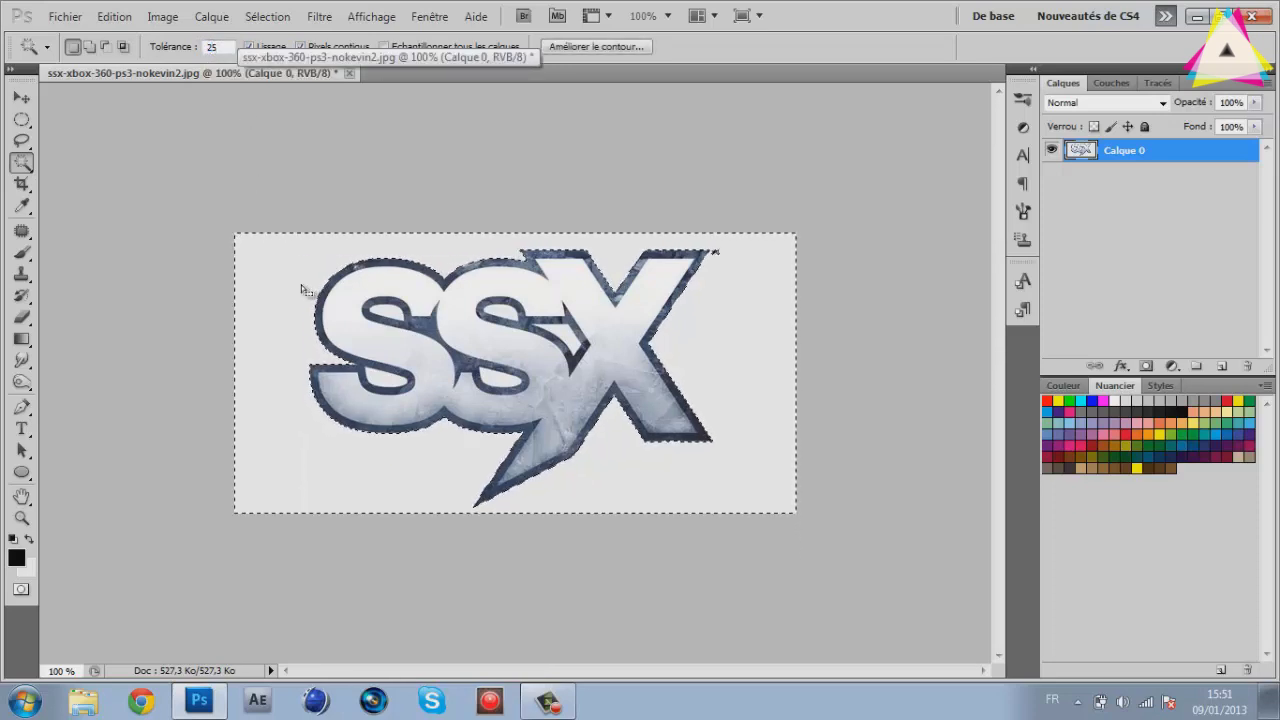
key(Delete)
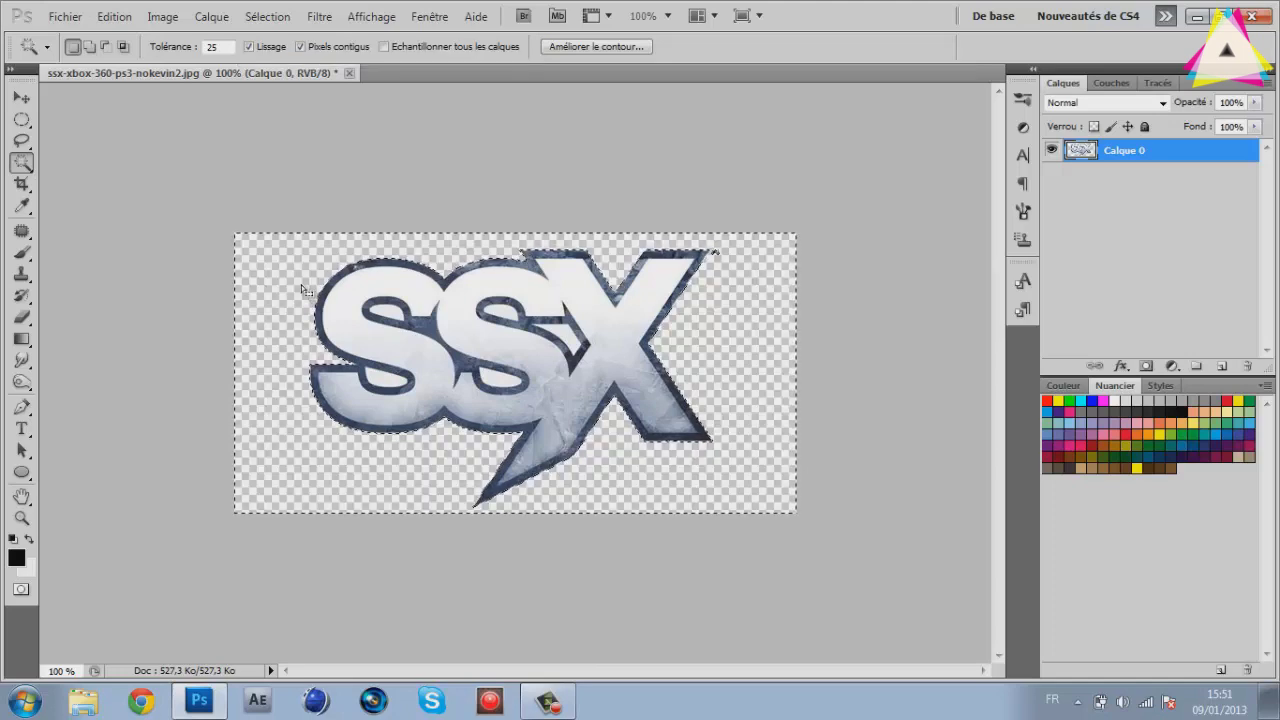
key(ctrl+d)
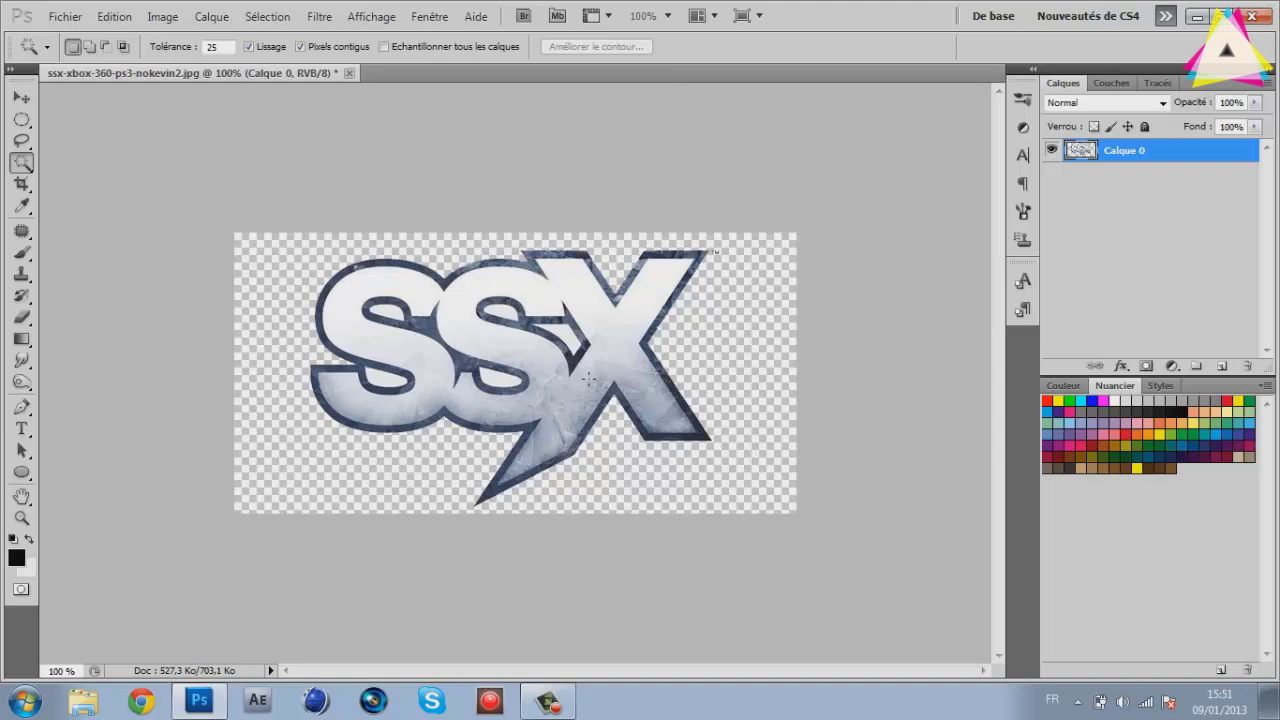
Select the five background areas enclosed by the SSX letters with the Magic Wand, delete them, and deselect
click(401, 320)
key(ctrl+d)
click(392, 314)
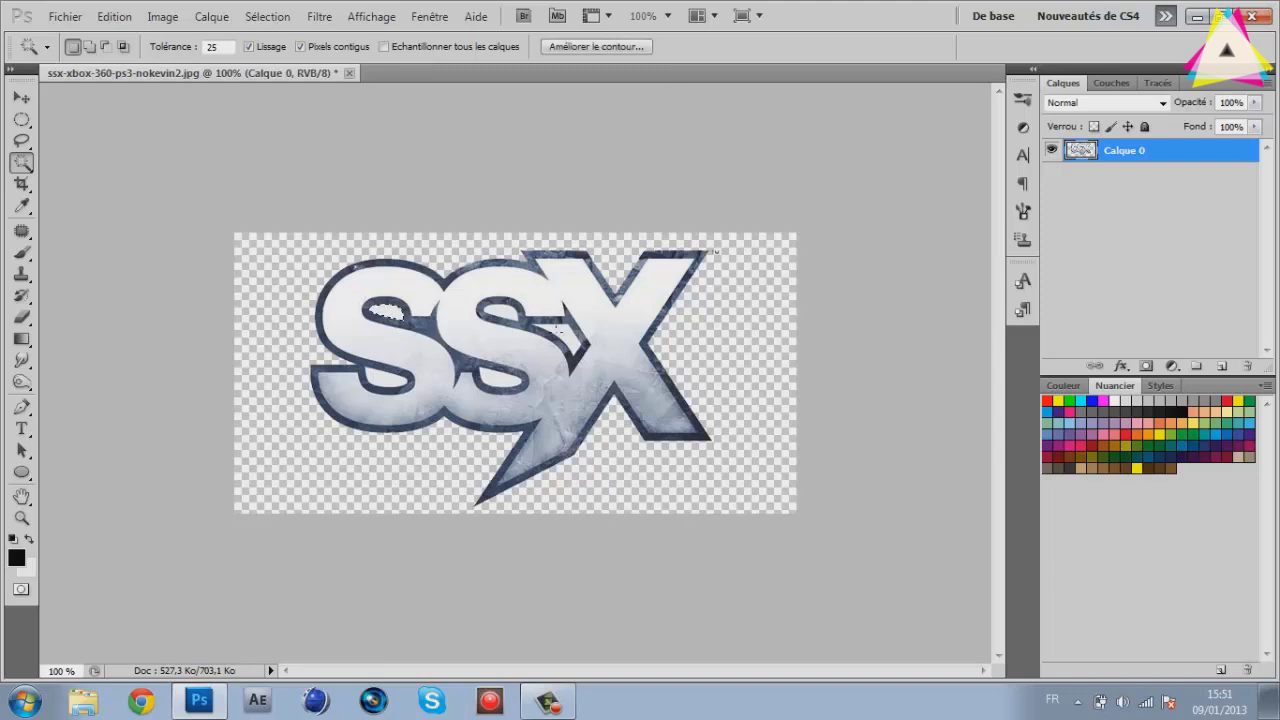
click(508, 314)
click(505, 380)
click(396, 380)
shift+click(569, 339)
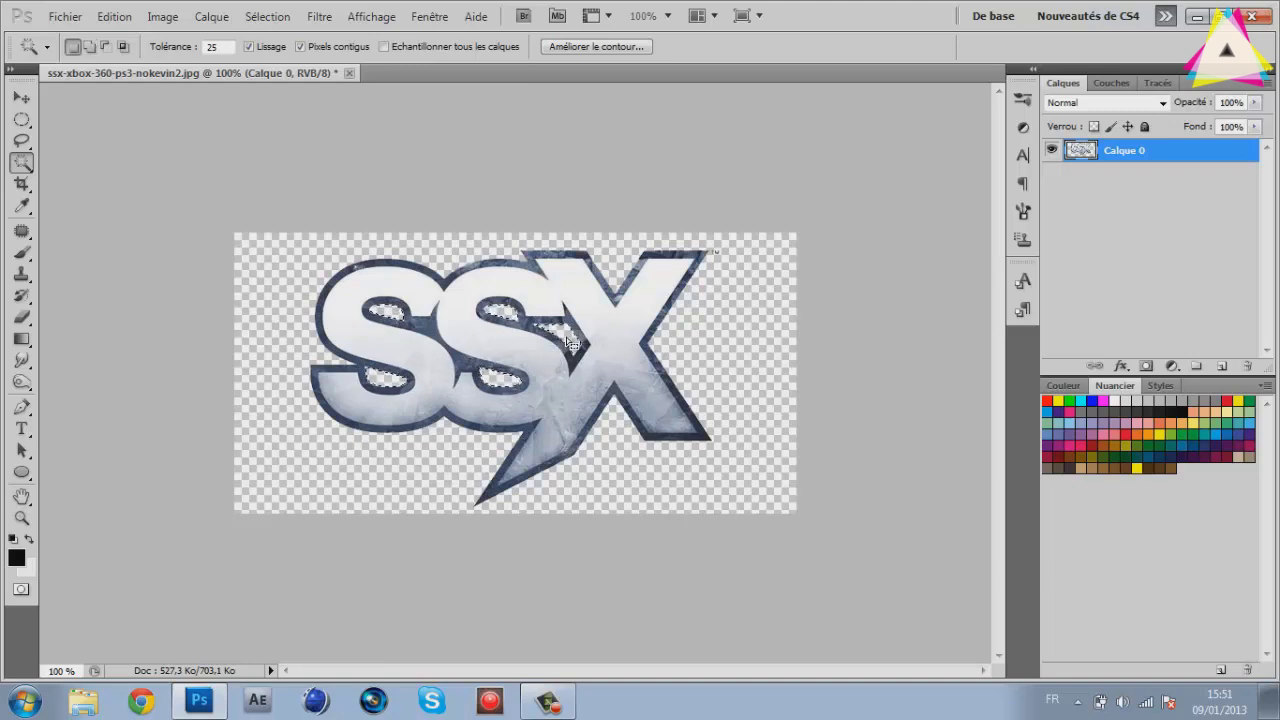
key(ctrl+d)
Shift the cut-out logo slightly down and to the left on the canvas with the Move tool
click(22, 120)
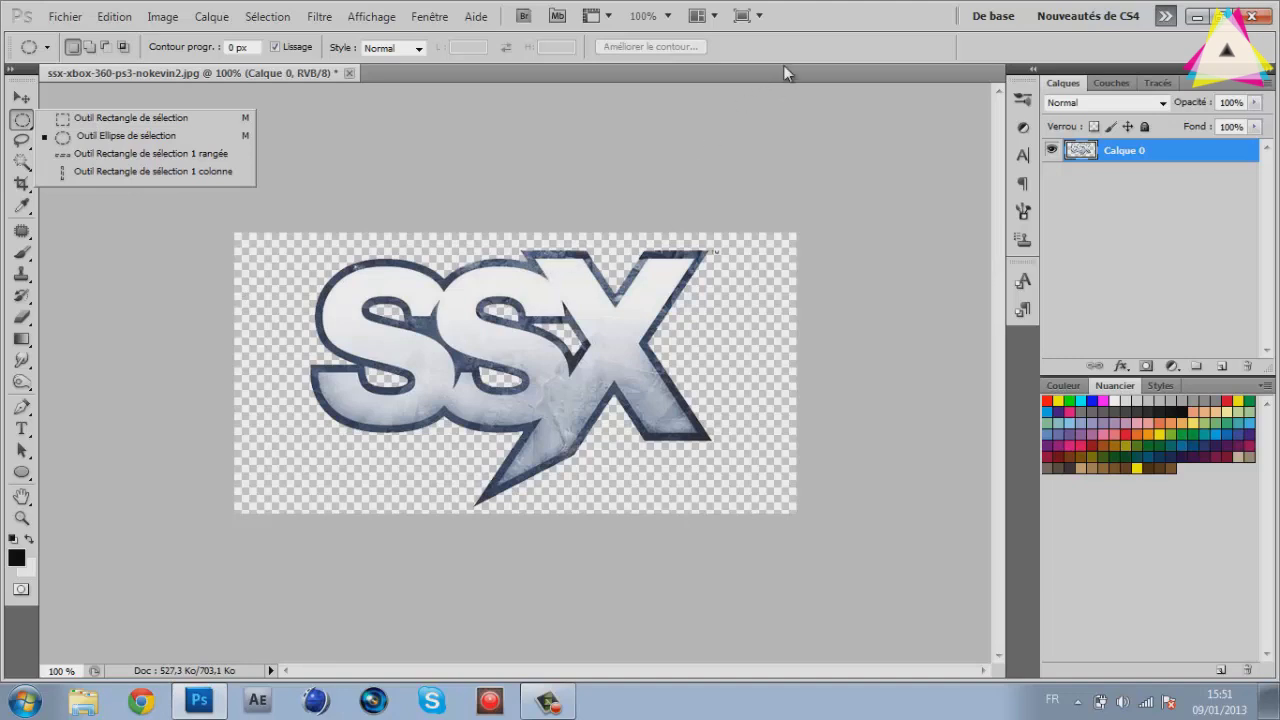
click(732, 137)
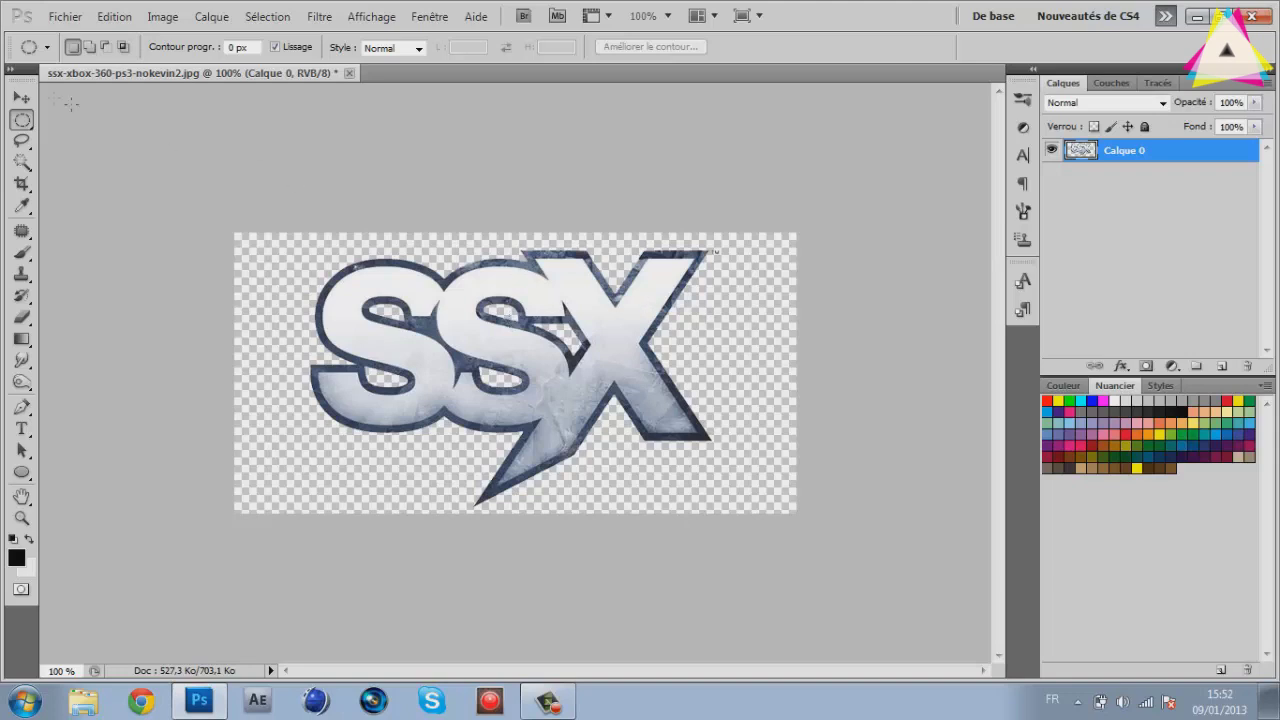
key(v)
mouse_move(614, 428)
mouse_down()
mouse_move(608, 413)
mouse_move(607, 436)
mouse_up()
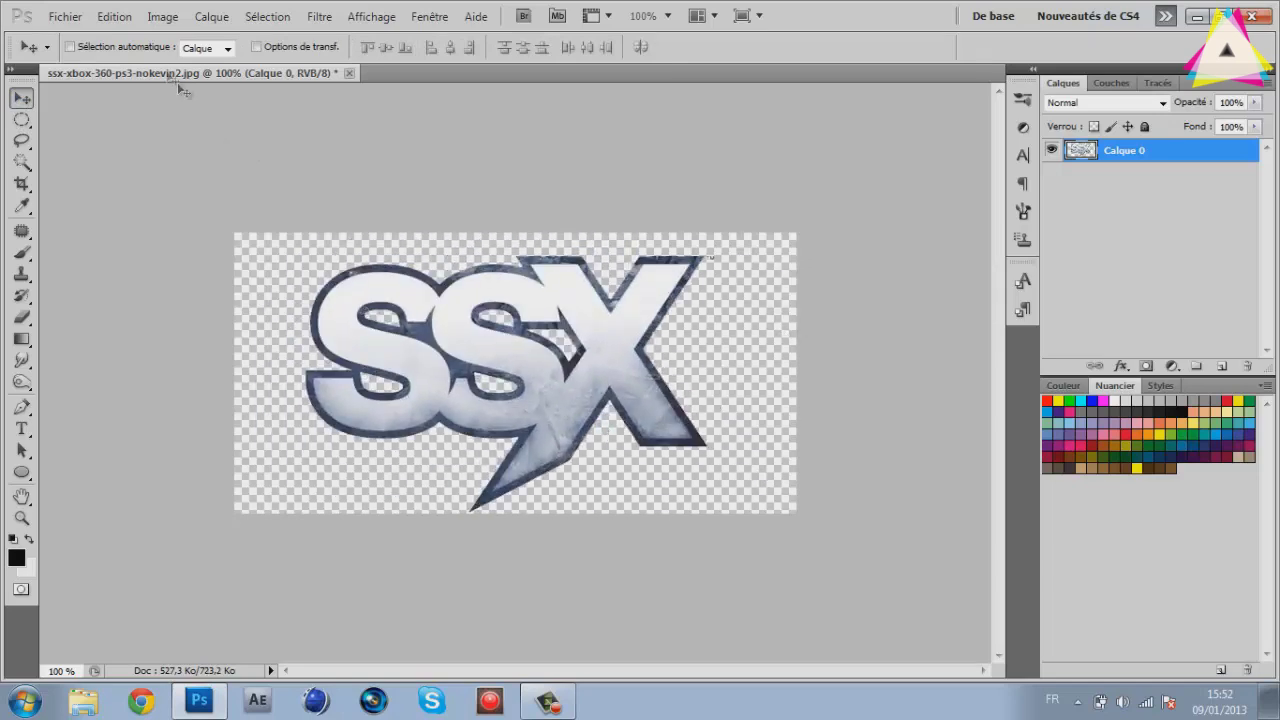
Save the cut-out logo to the Bureau (desktop) location as a non-interlaced PNG named titre
click(65, 18)
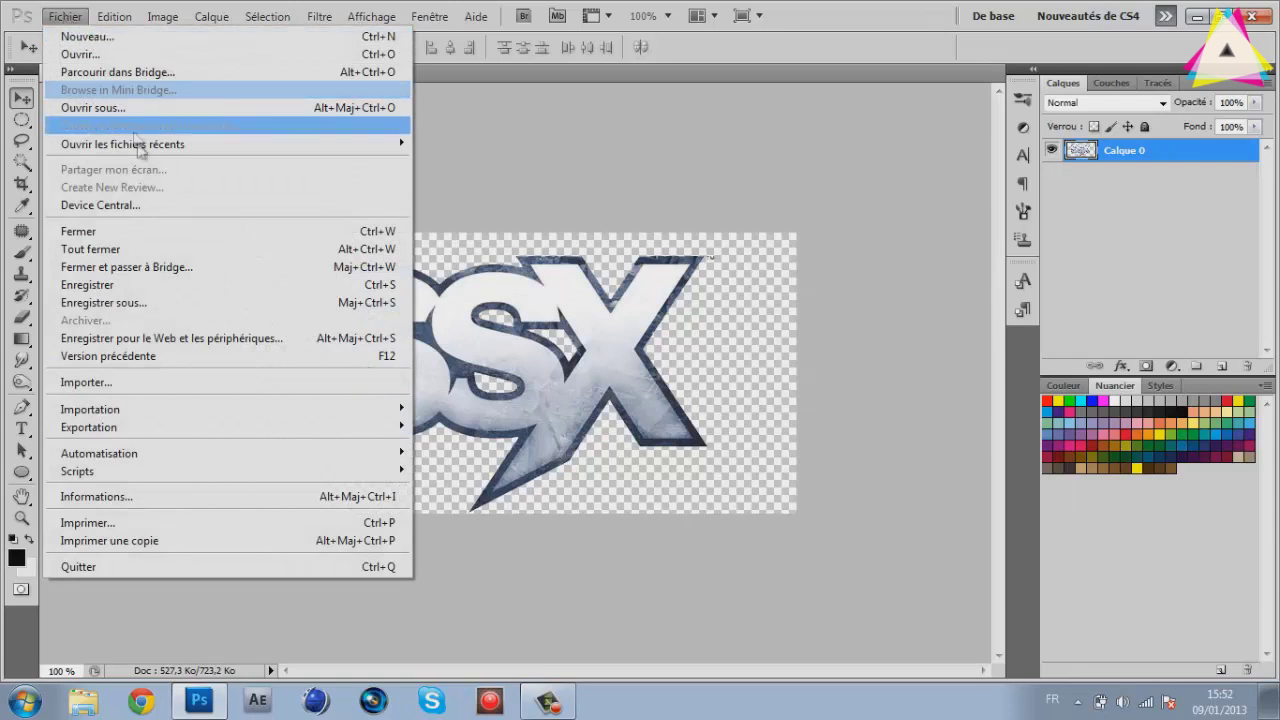
click(163, 298)
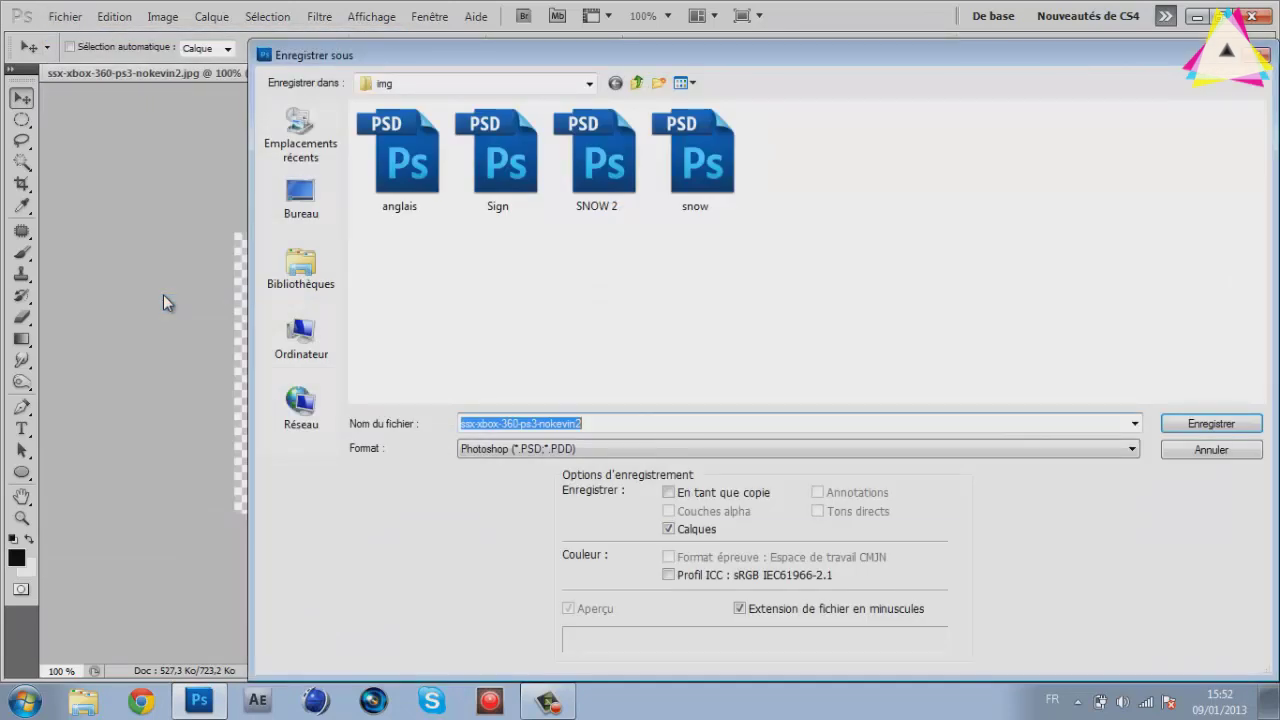
click(649, 450)
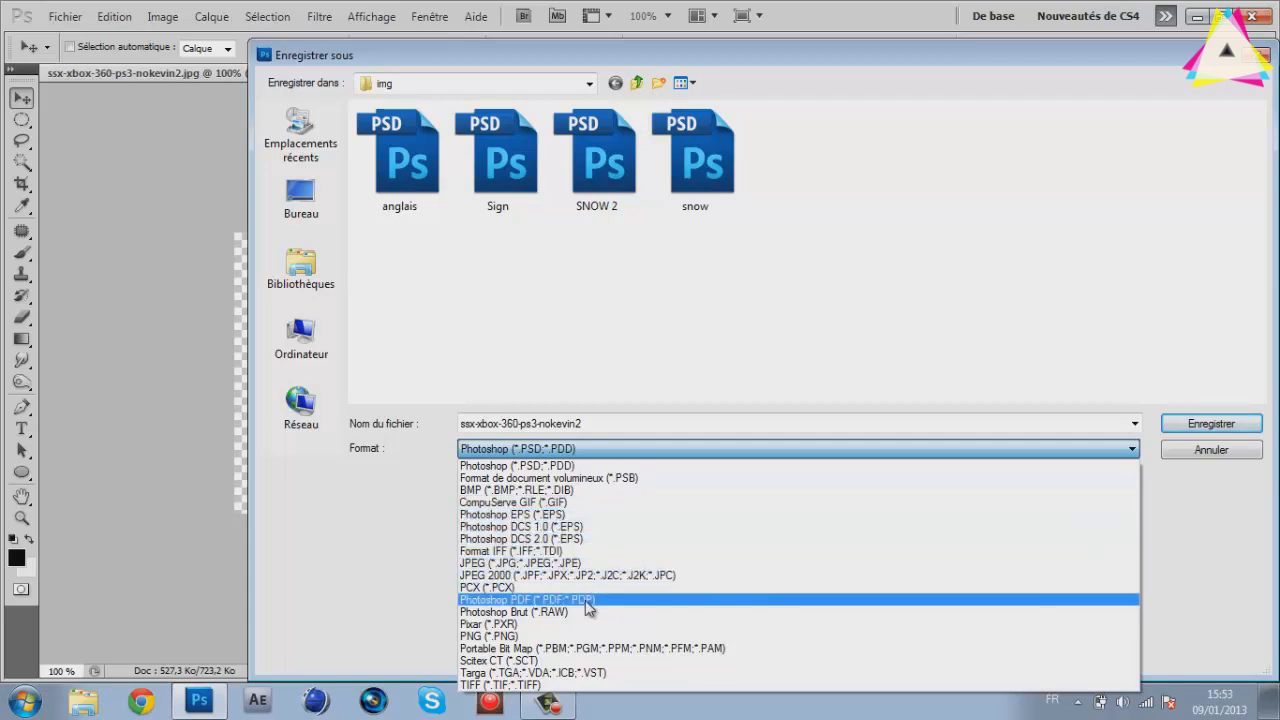
click(580, 637)
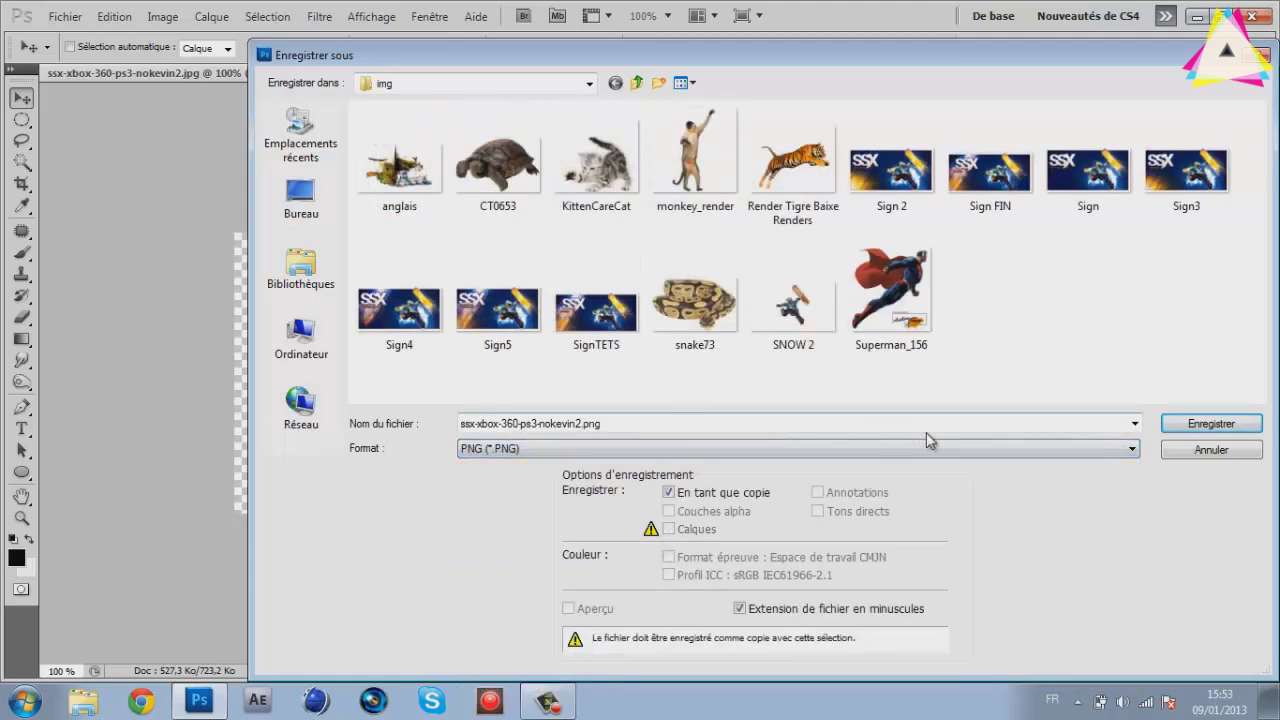
click(304, 211)
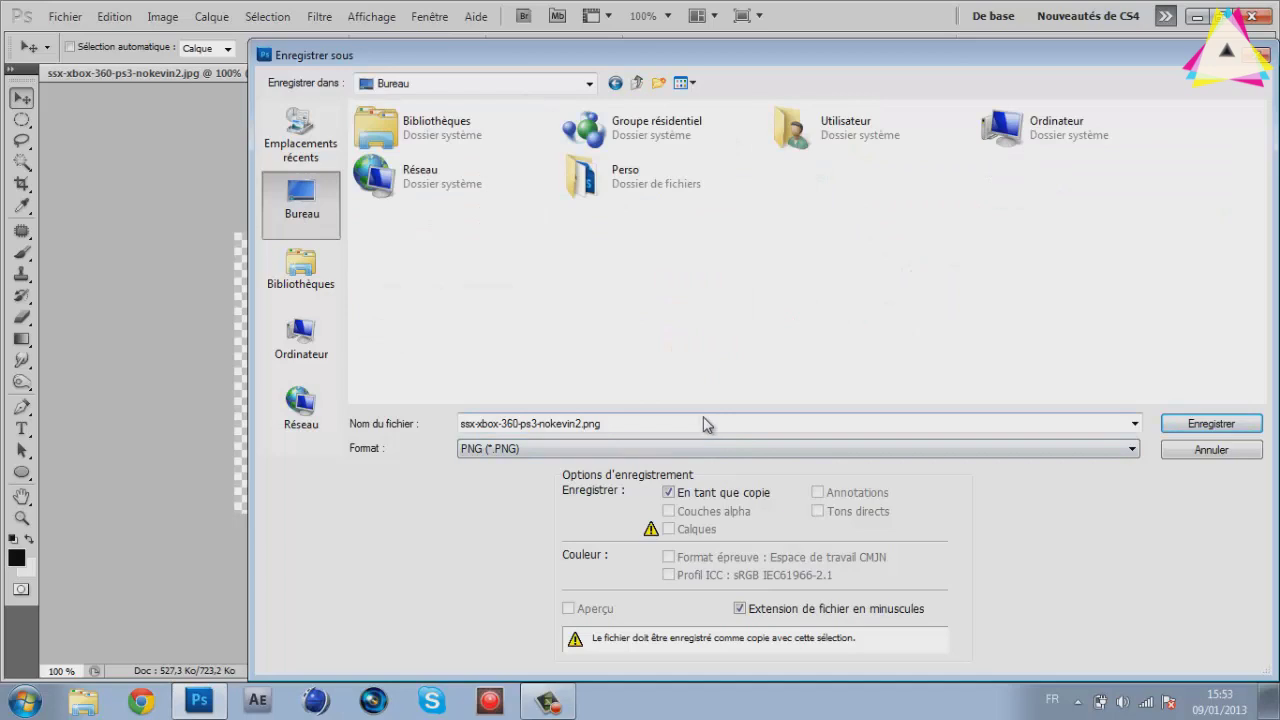
click(652, 422)
text(ti)
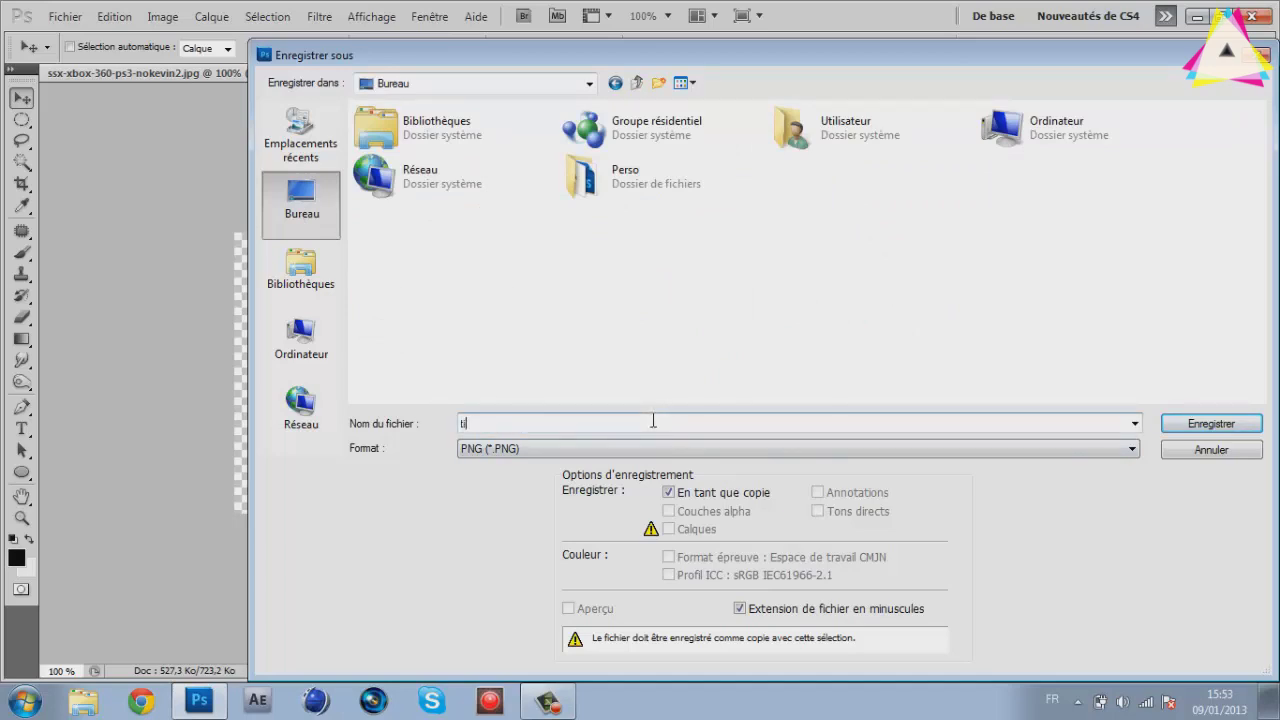
text(tre)
key(Return)
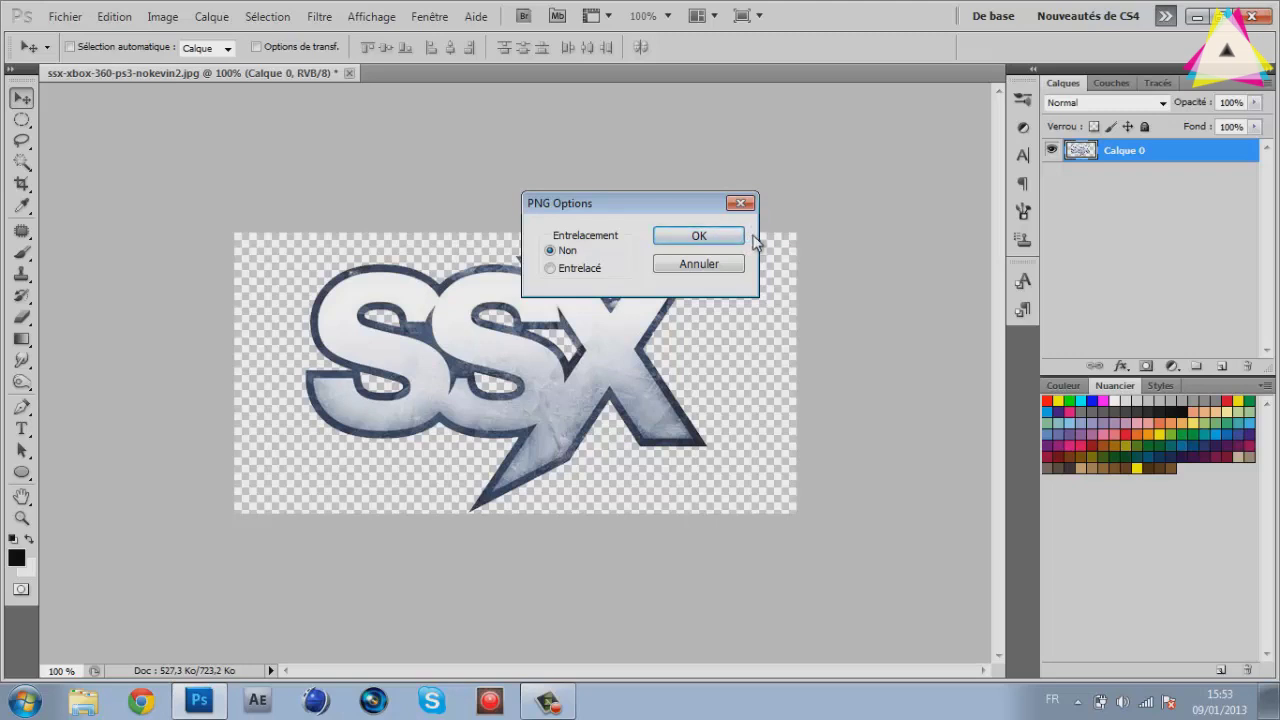
click(698, 249)
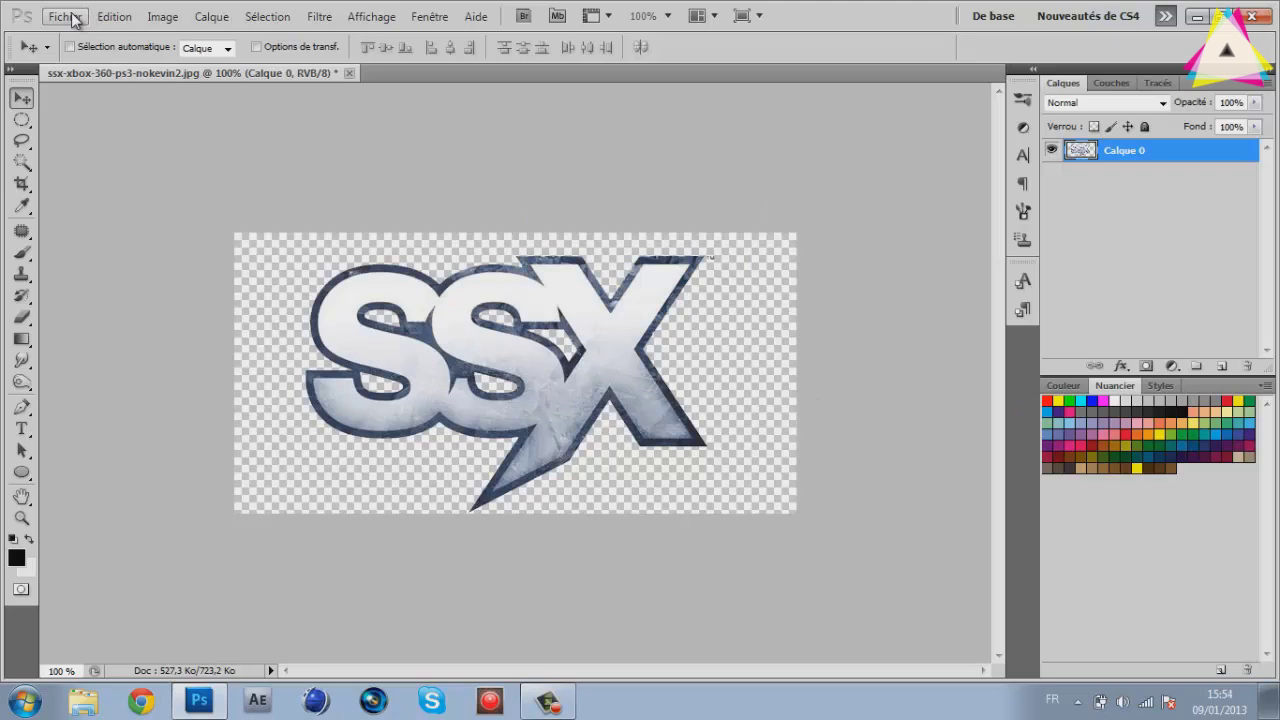
Create a transparent 1000 x 1000 pixel document named fond at 72 pixels/inch and fill its layer with black
click(63, 17)
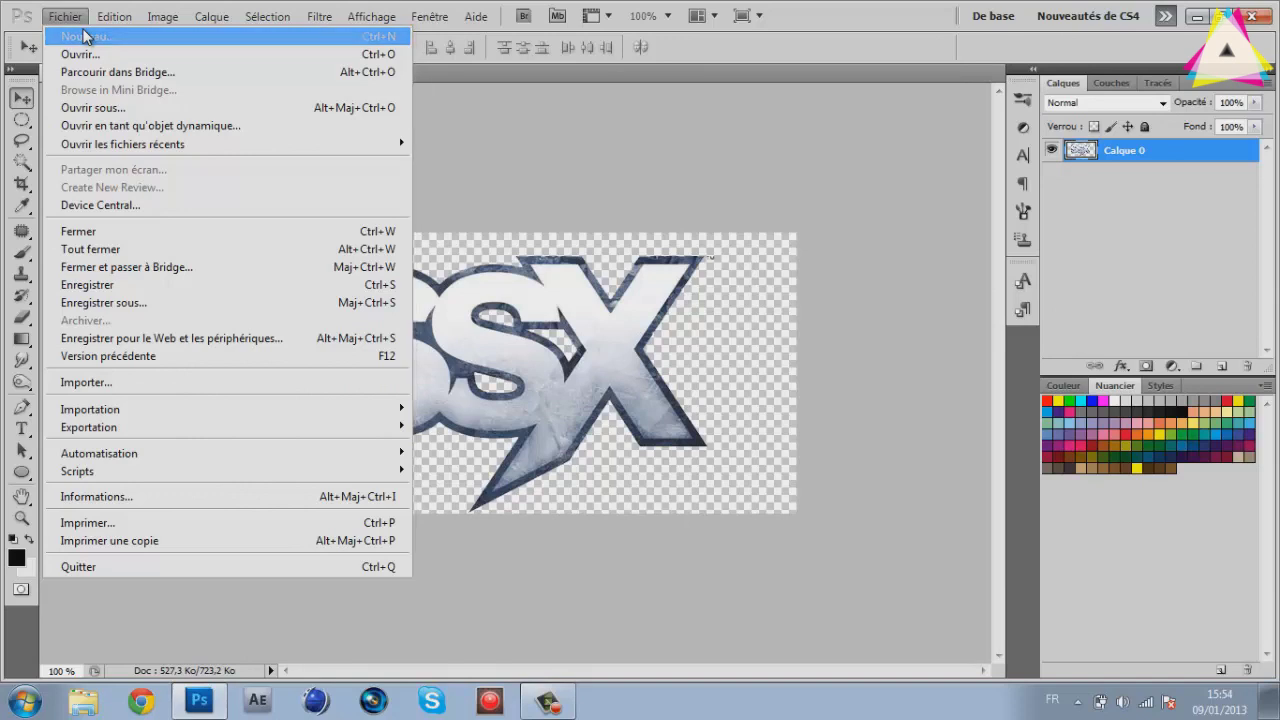
key(ctrl+n)
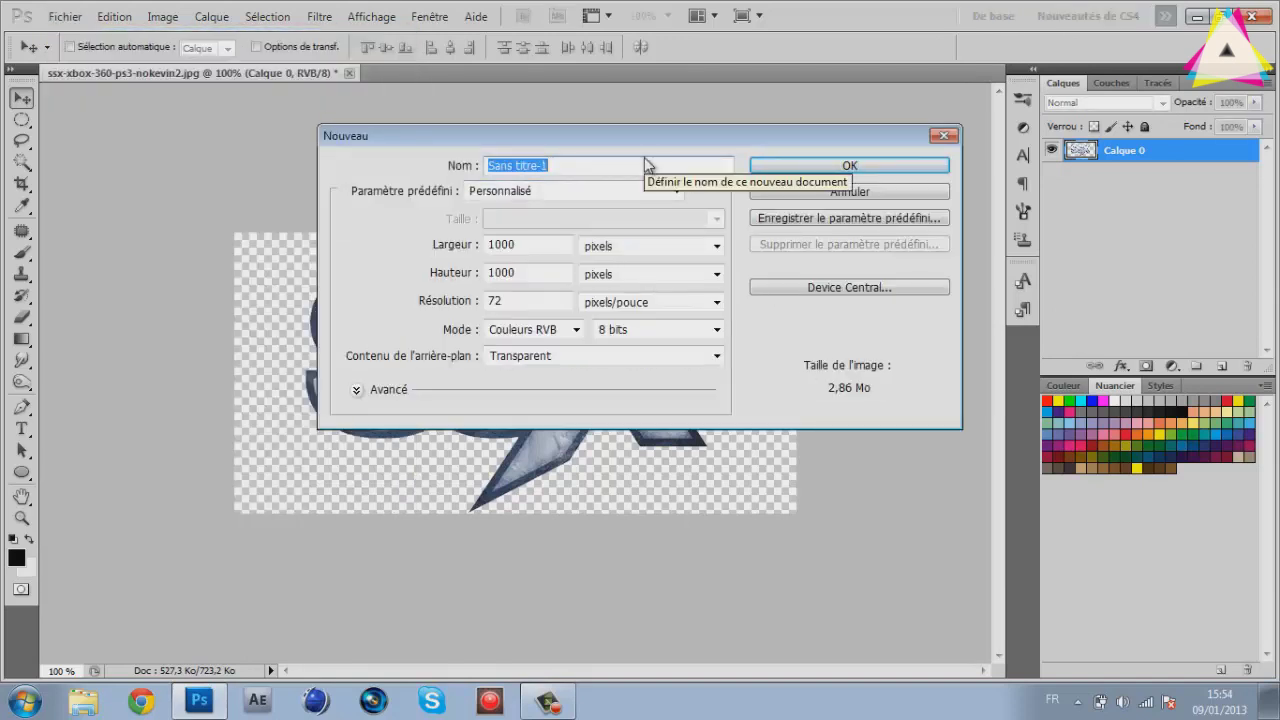
text(fond)
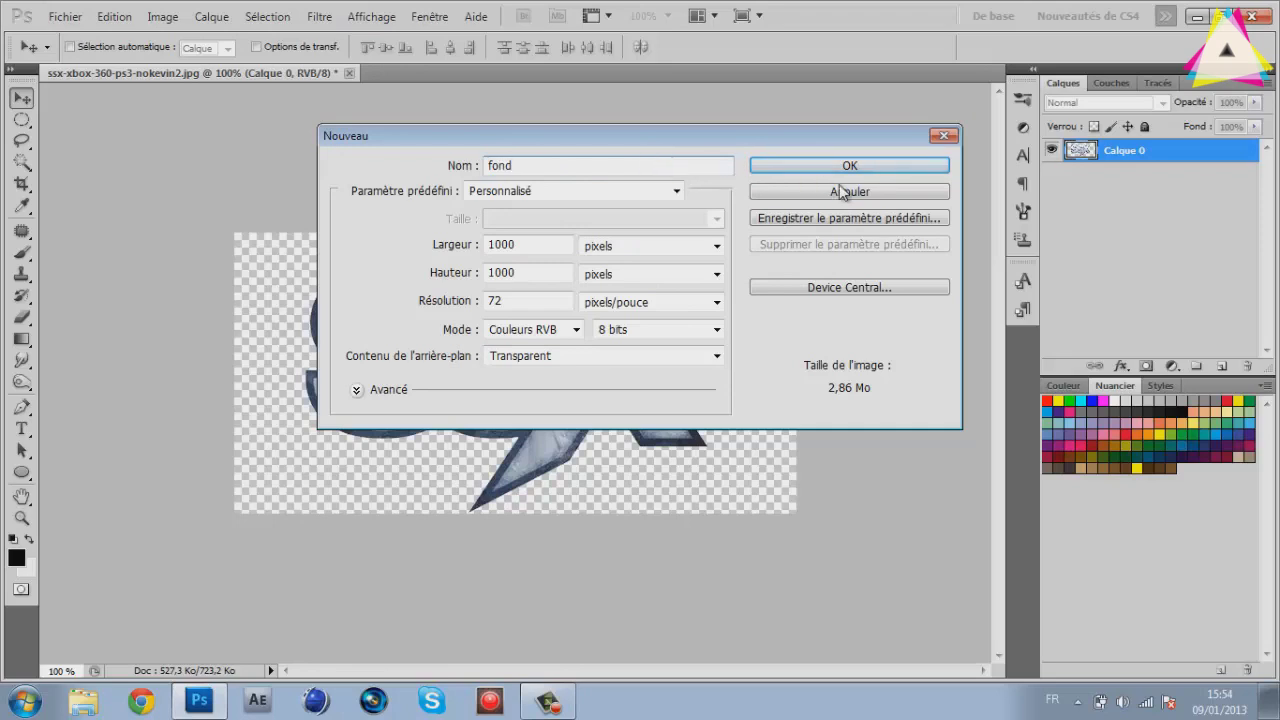
click(841, 167)
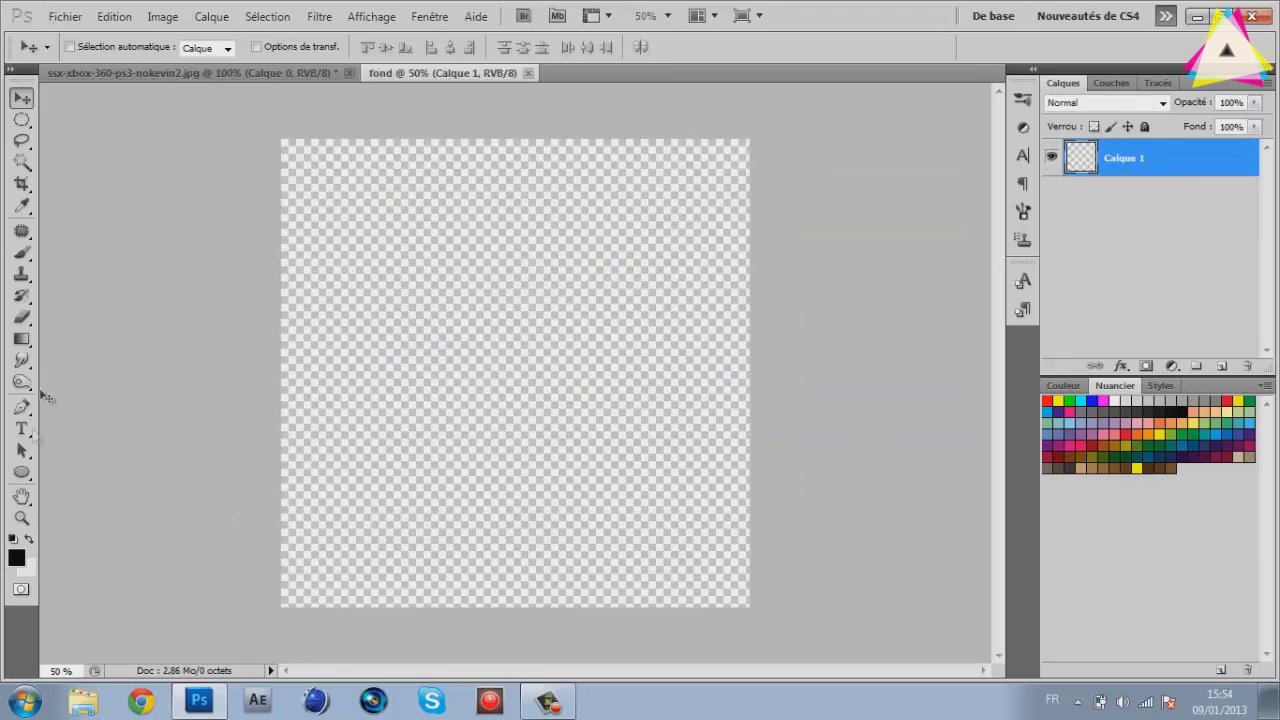
key(alt+BackSpace)
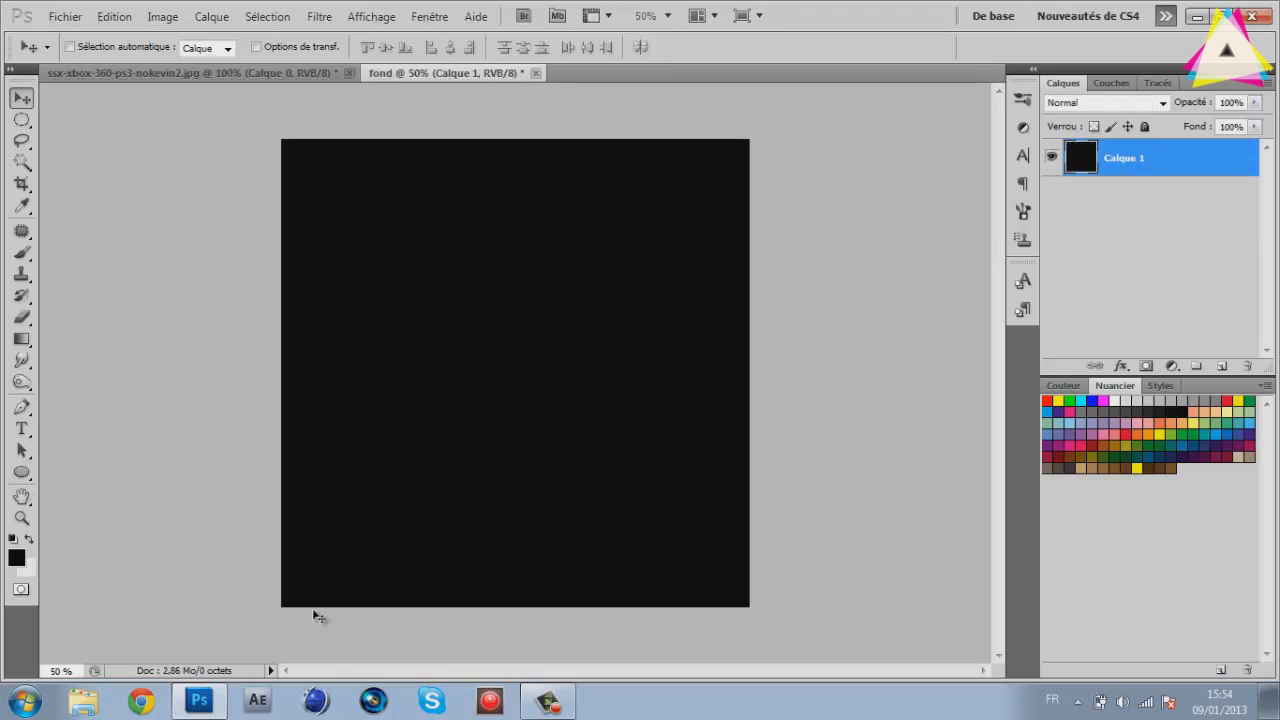
Place the titre PNG from the desktop into the fond document, enlarge it, and move it near the canvas centre
click(64, 18)
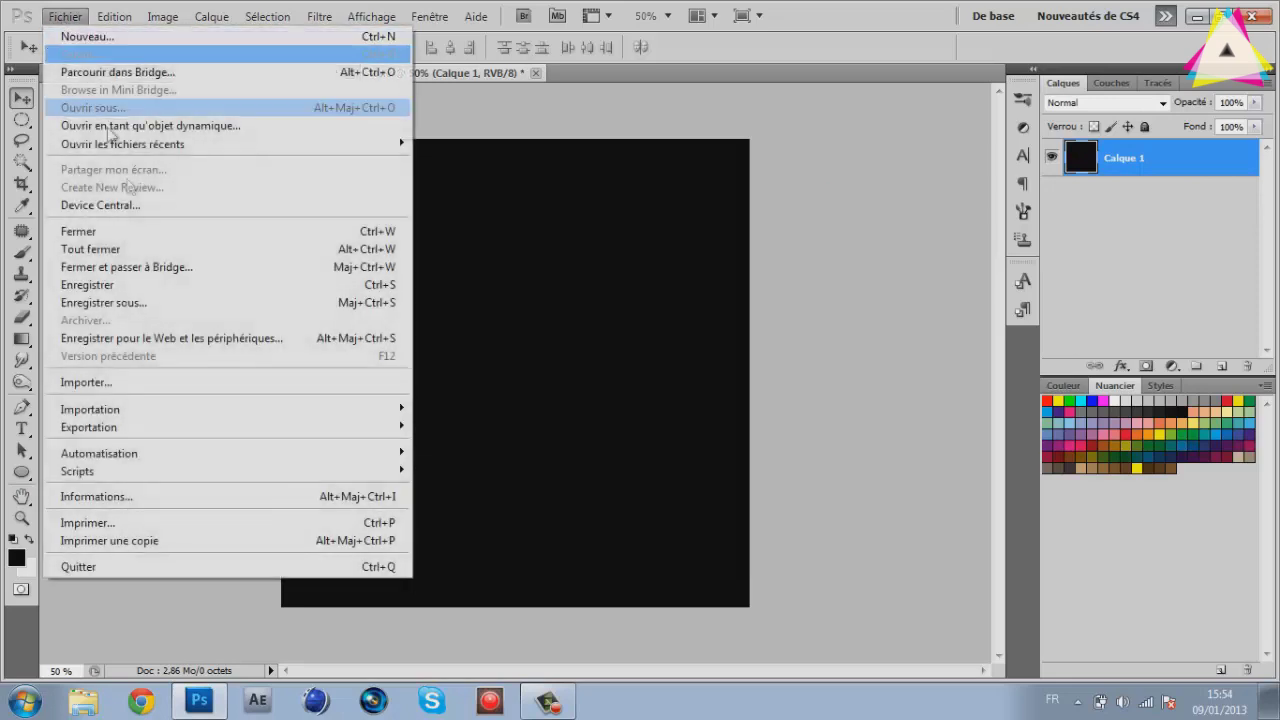
click(190, 381)
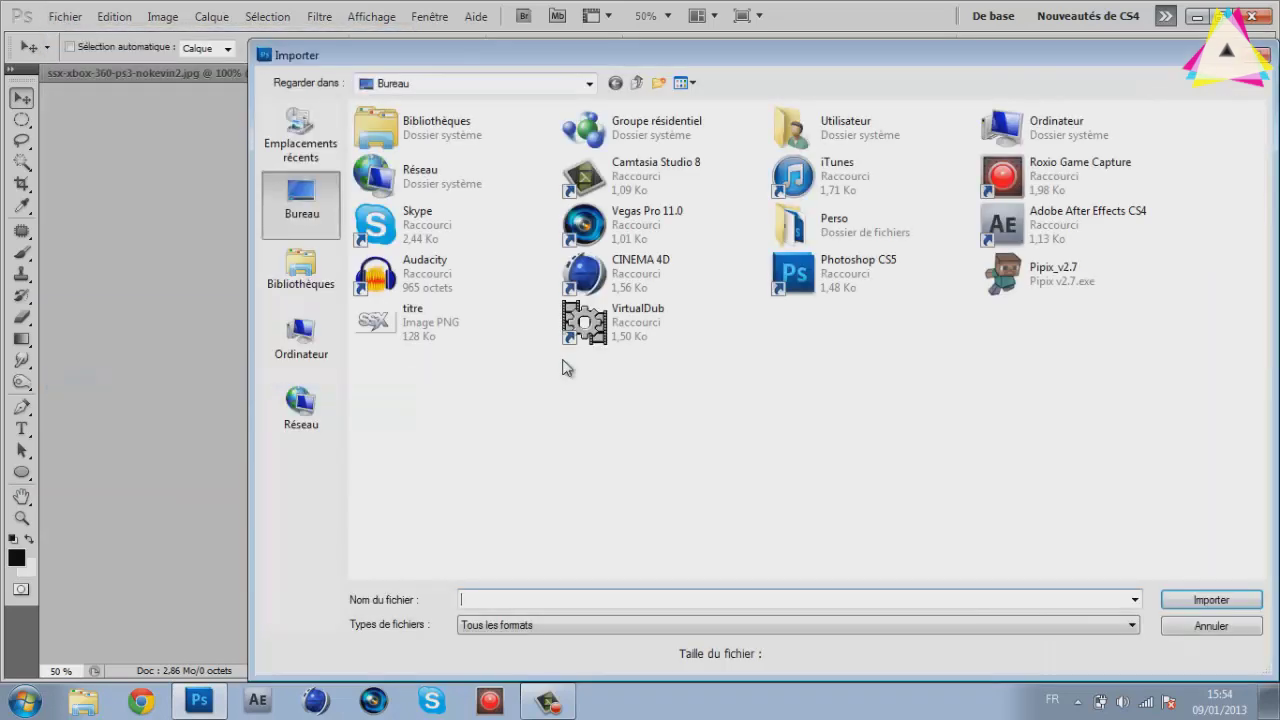
double_click(451, 315)
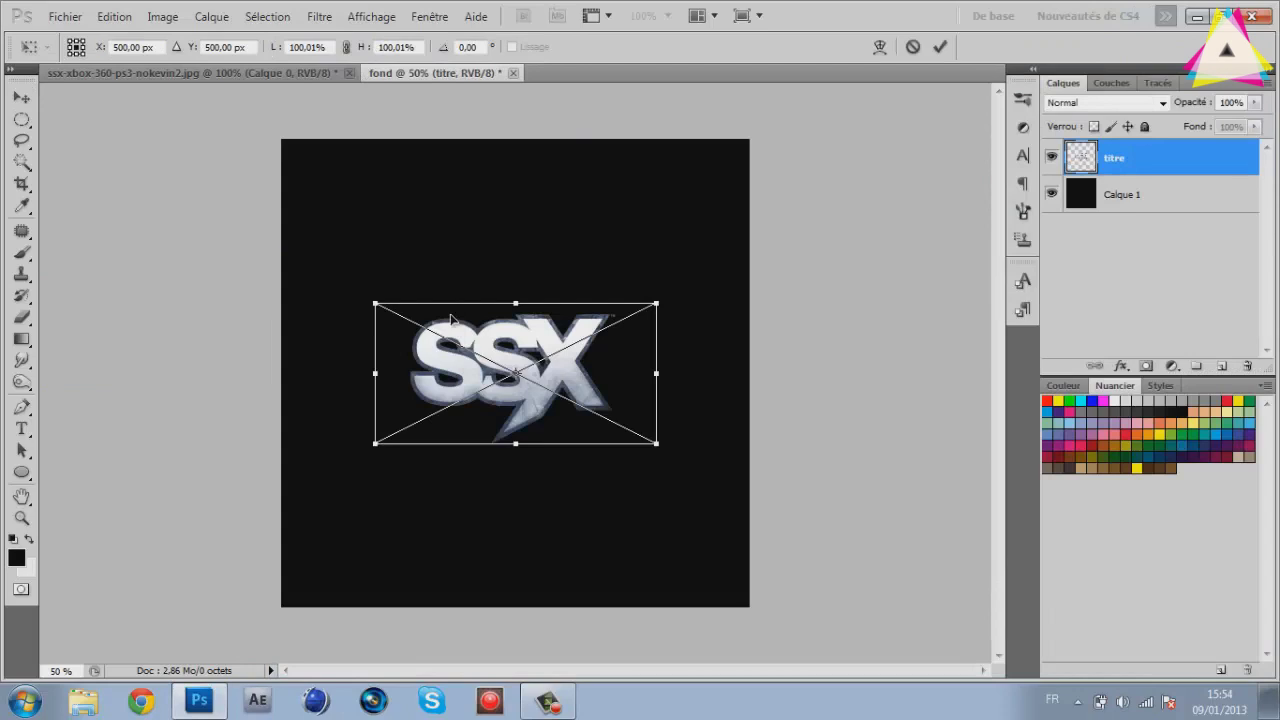
drag(659, 299, 808, 209)
key(Return)
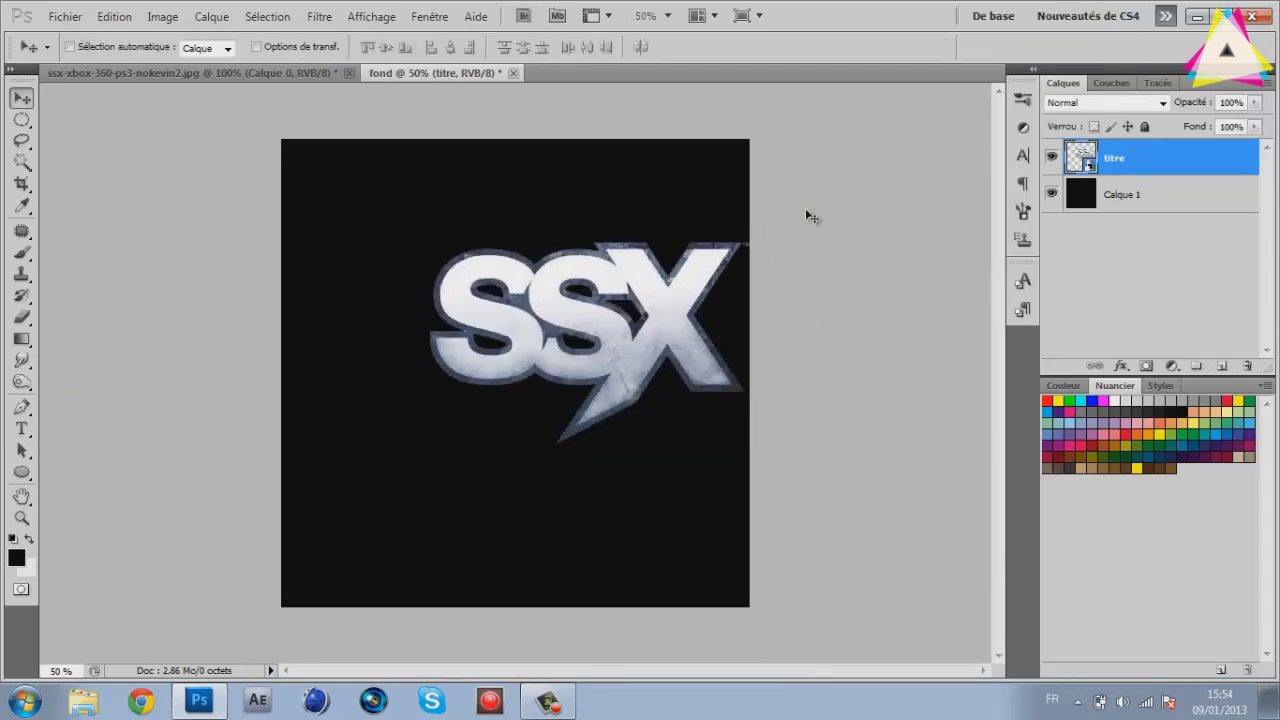
drag(621, 316, 535, 330)
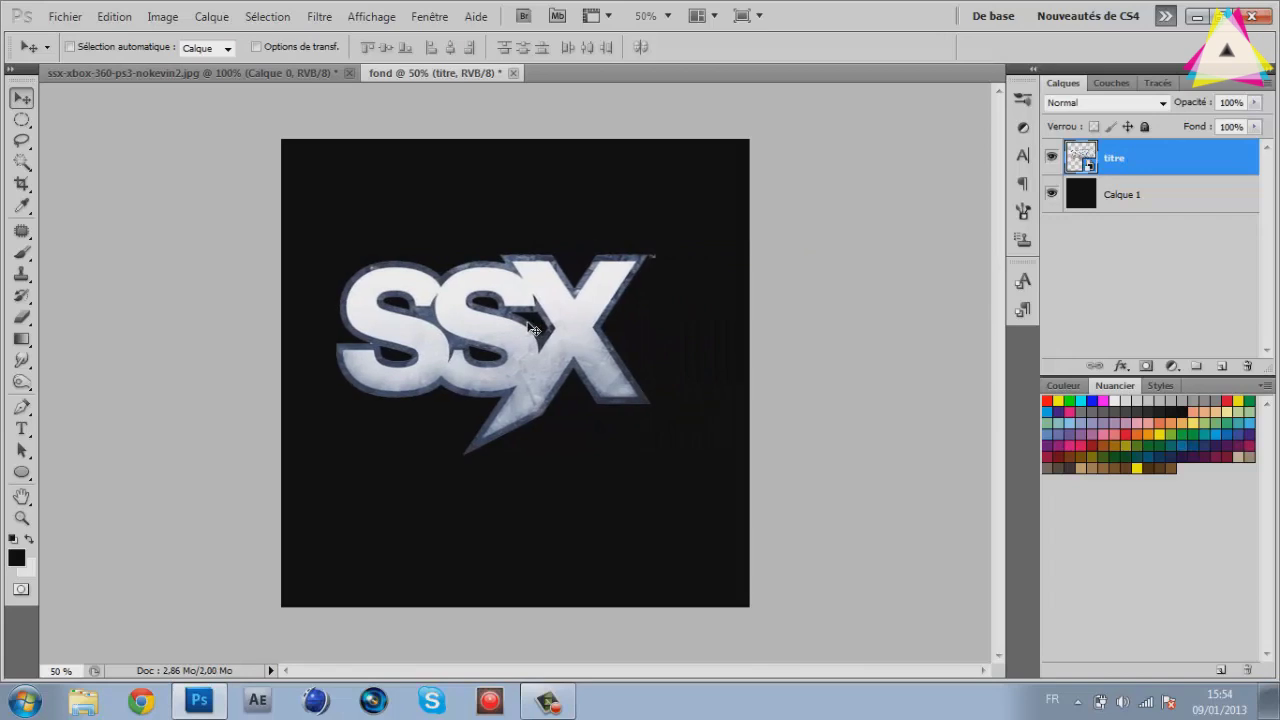
Place the original ssx-xbox-360-ps3-nokevin2 image from the img folder beneath the transparent logo on the canvas for comparison
click(65, 16)
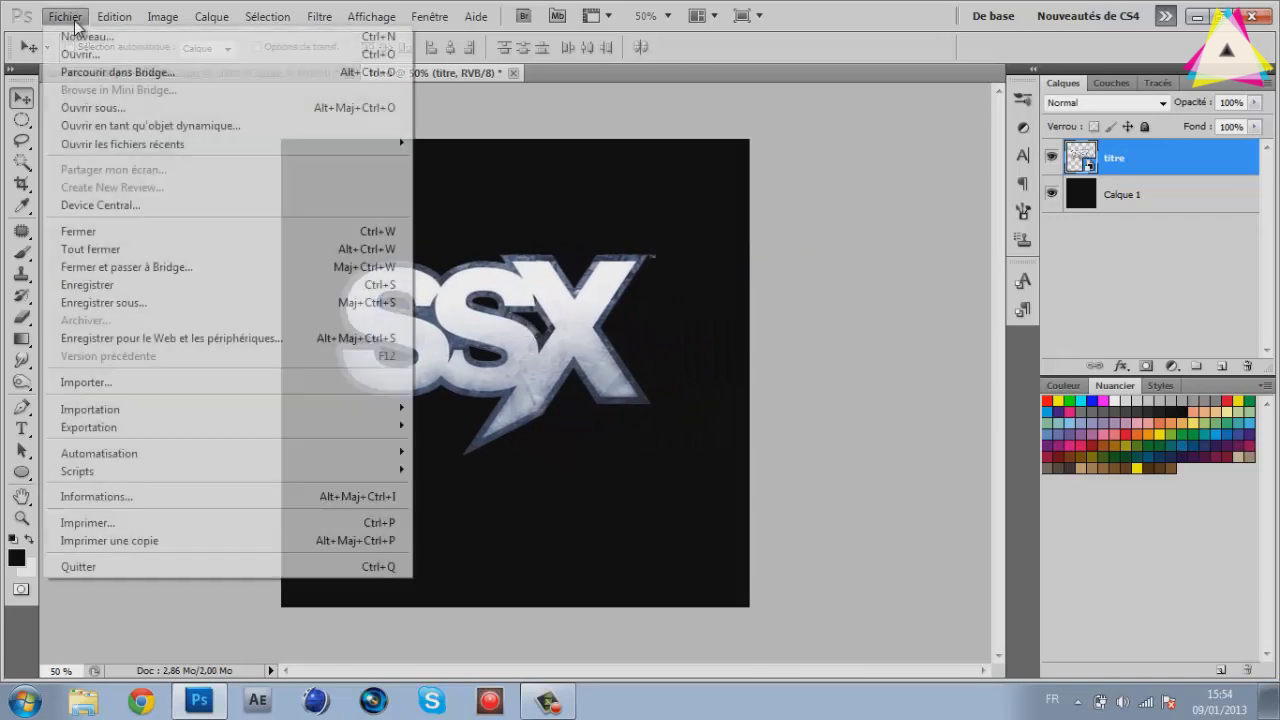
click(182, 383)
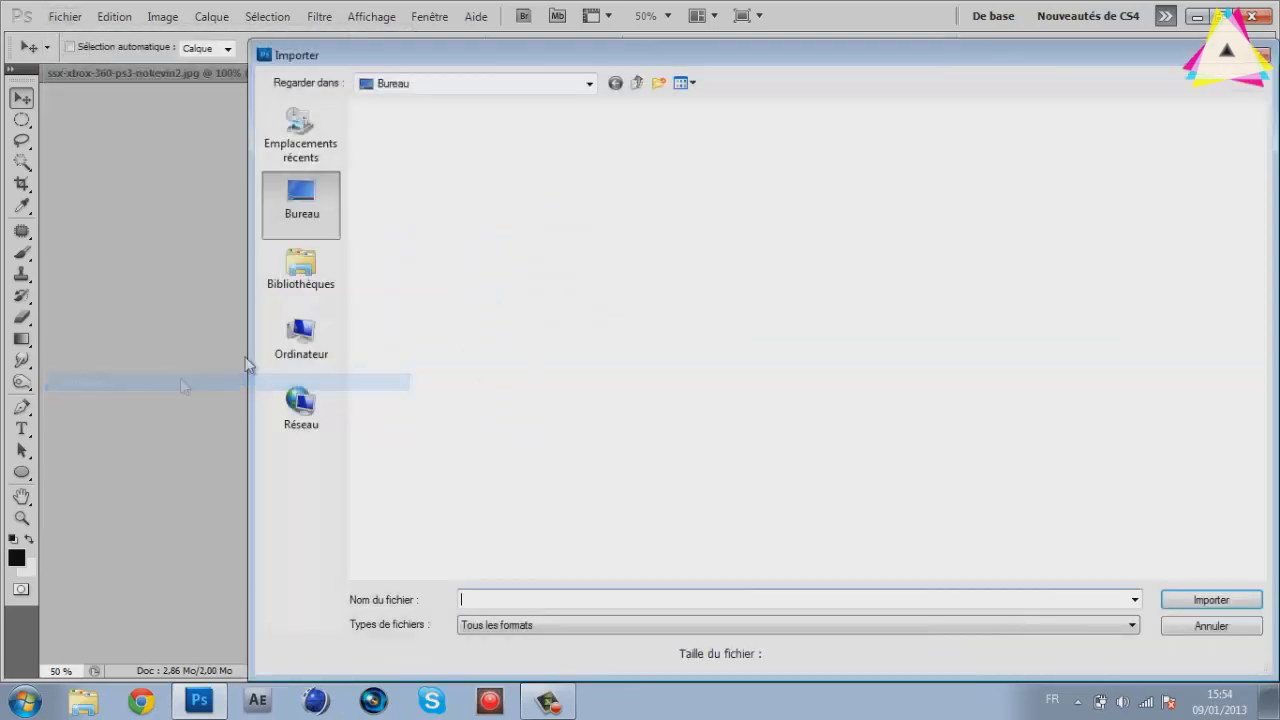
click(318, 283)
double_click(655, 130)
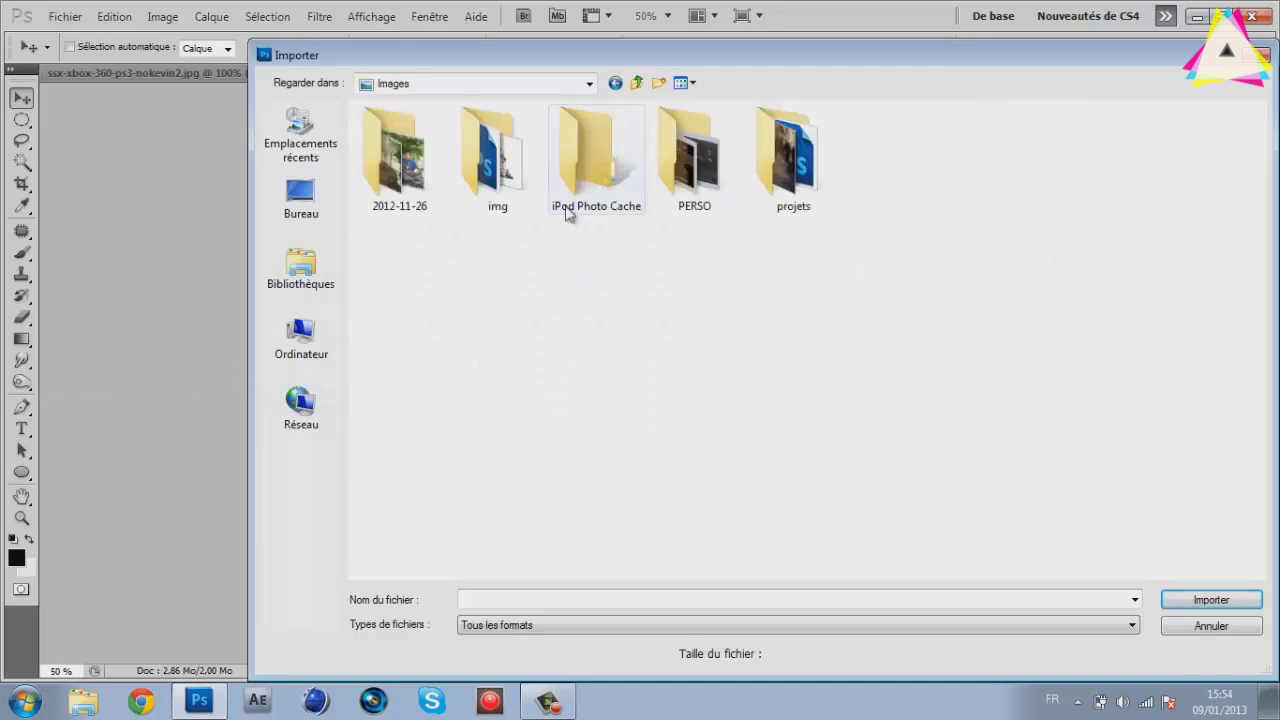
double_click(527, 165)
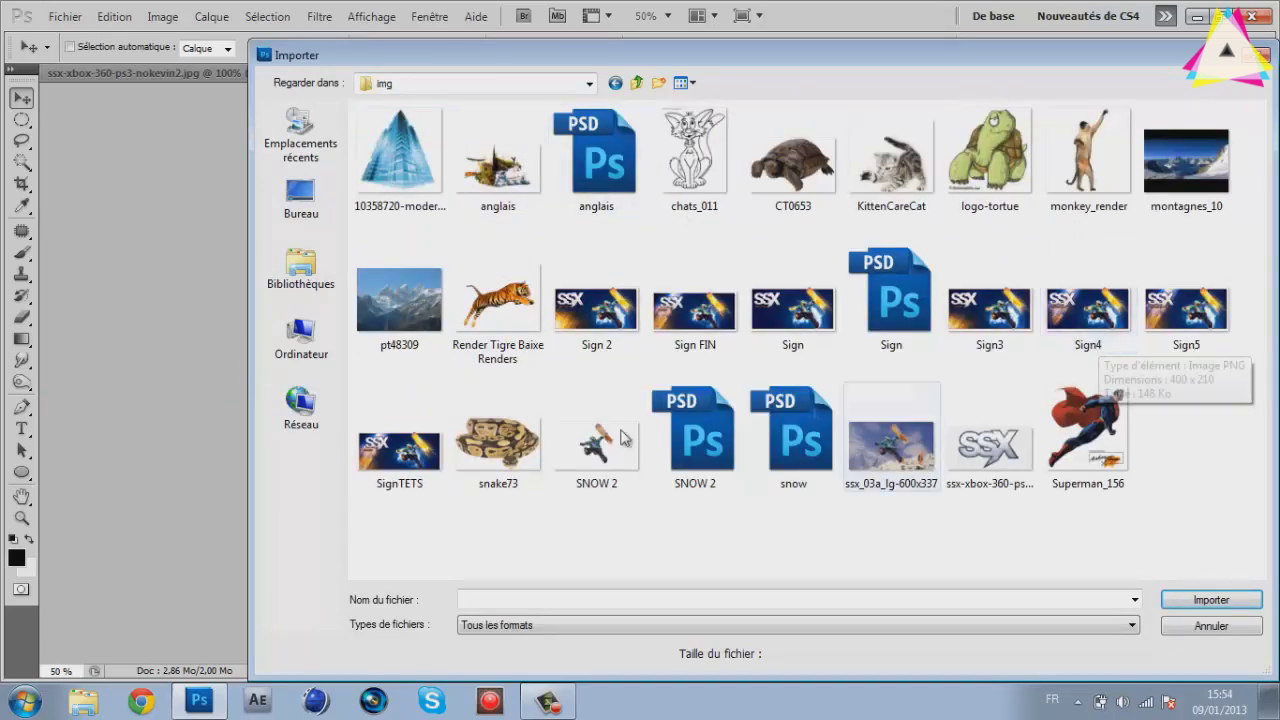
double_click(985, 455)
drag(606, 367, 627, 503)
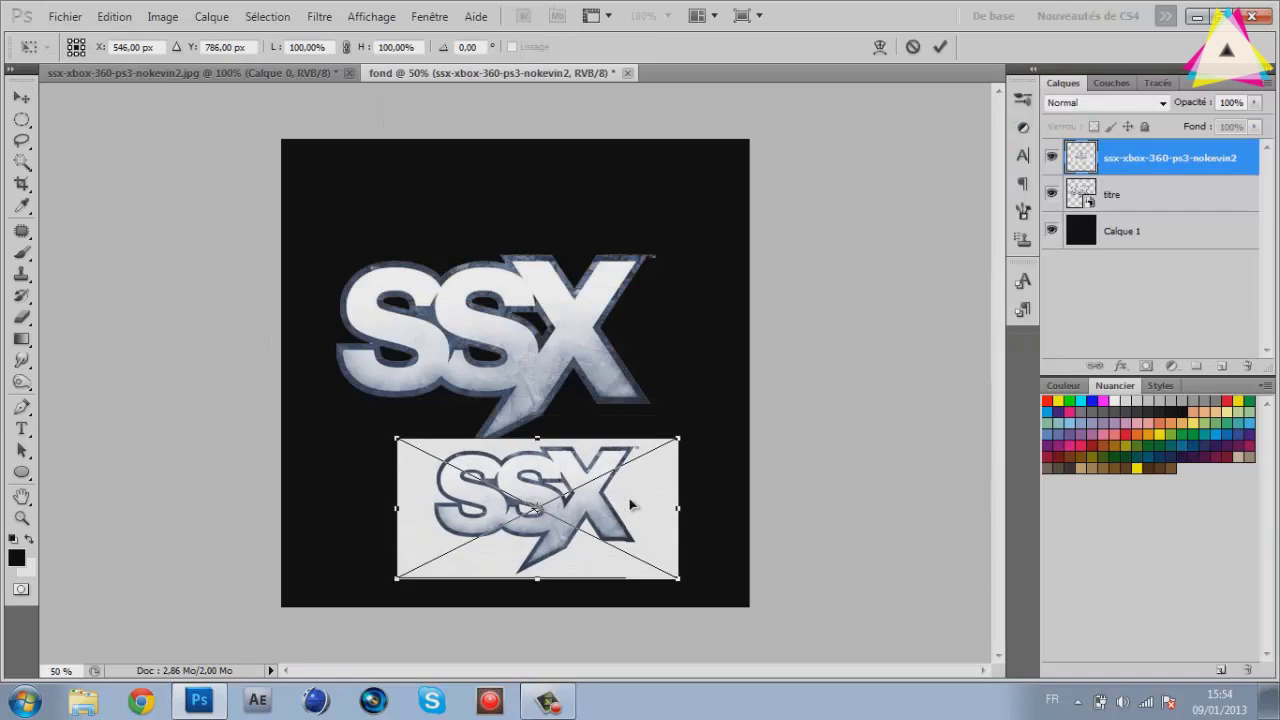
key(Return)
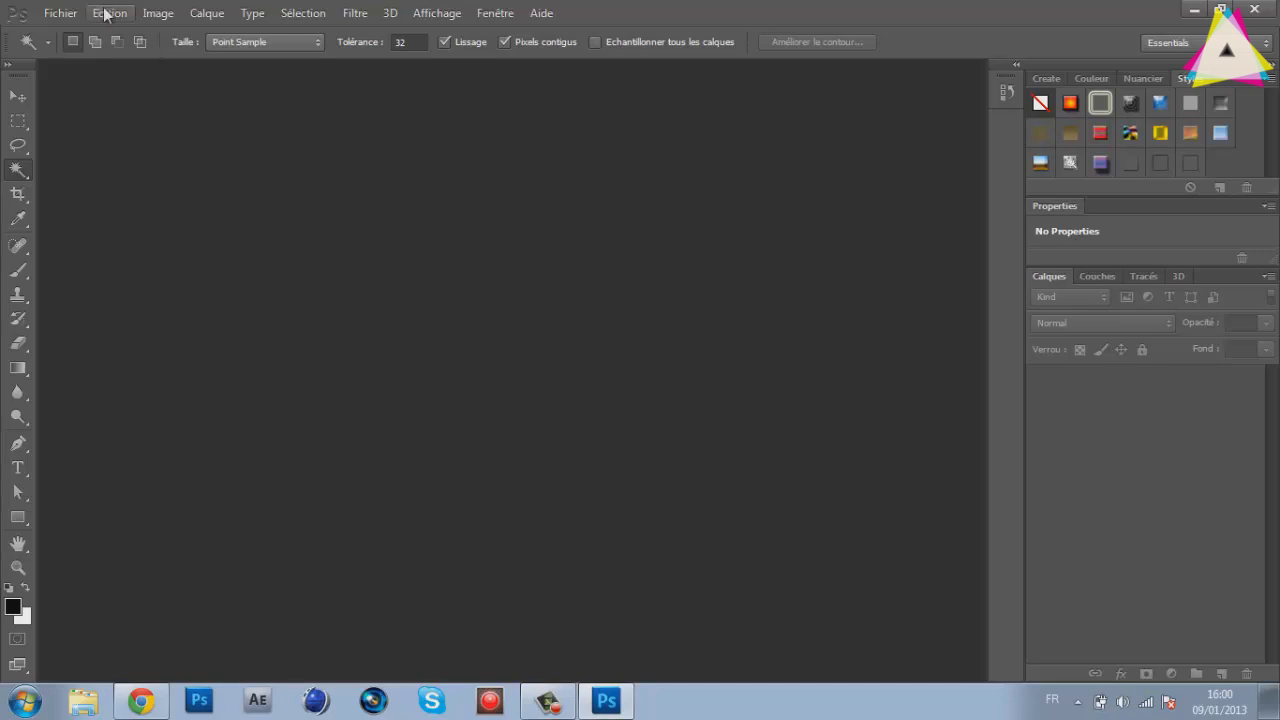
Open the original ssx-xbox-360-ps3-nokevin2 image from the img folder of the Images library in the newer Photoshop version
click(66, 12)
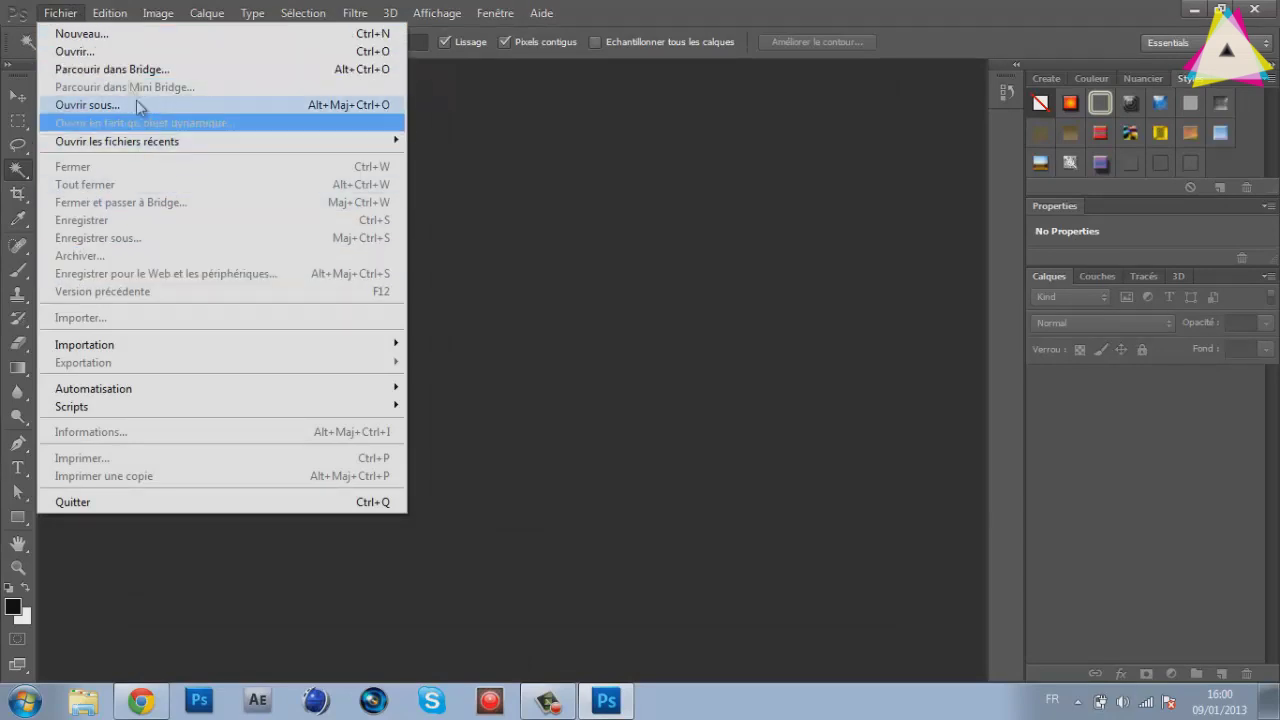
click(122, 51)
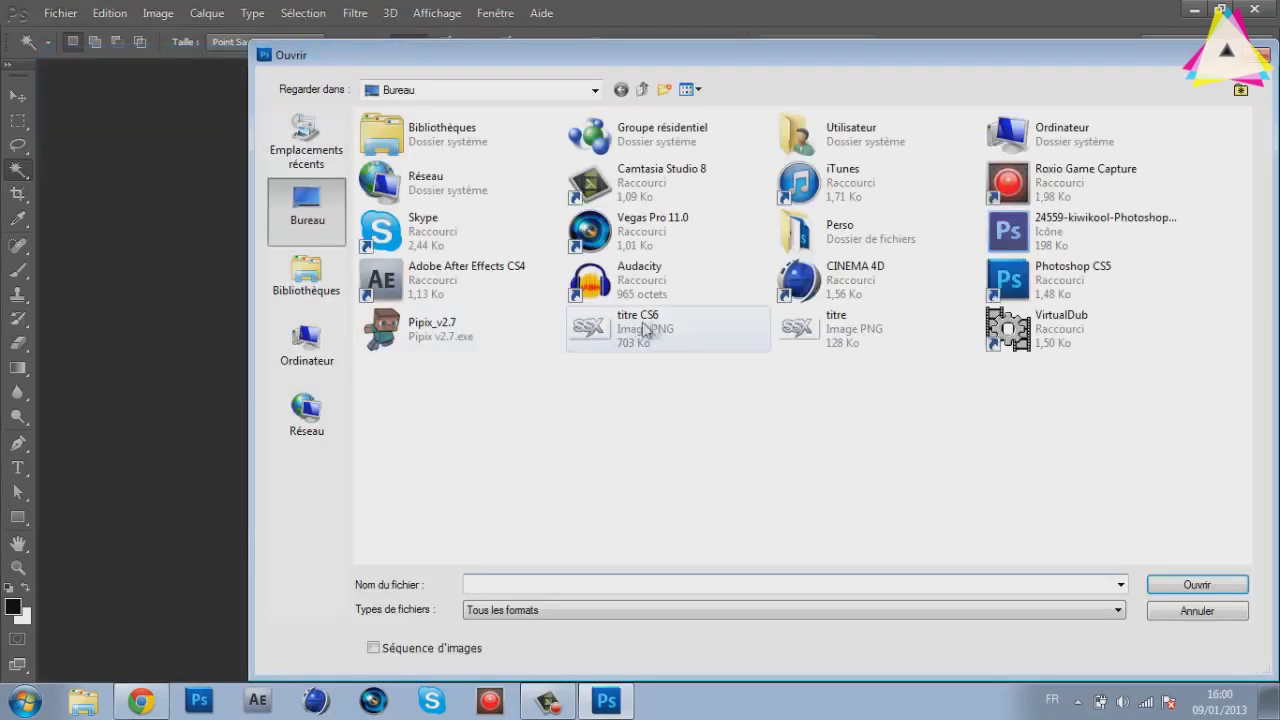
click(307, 290)
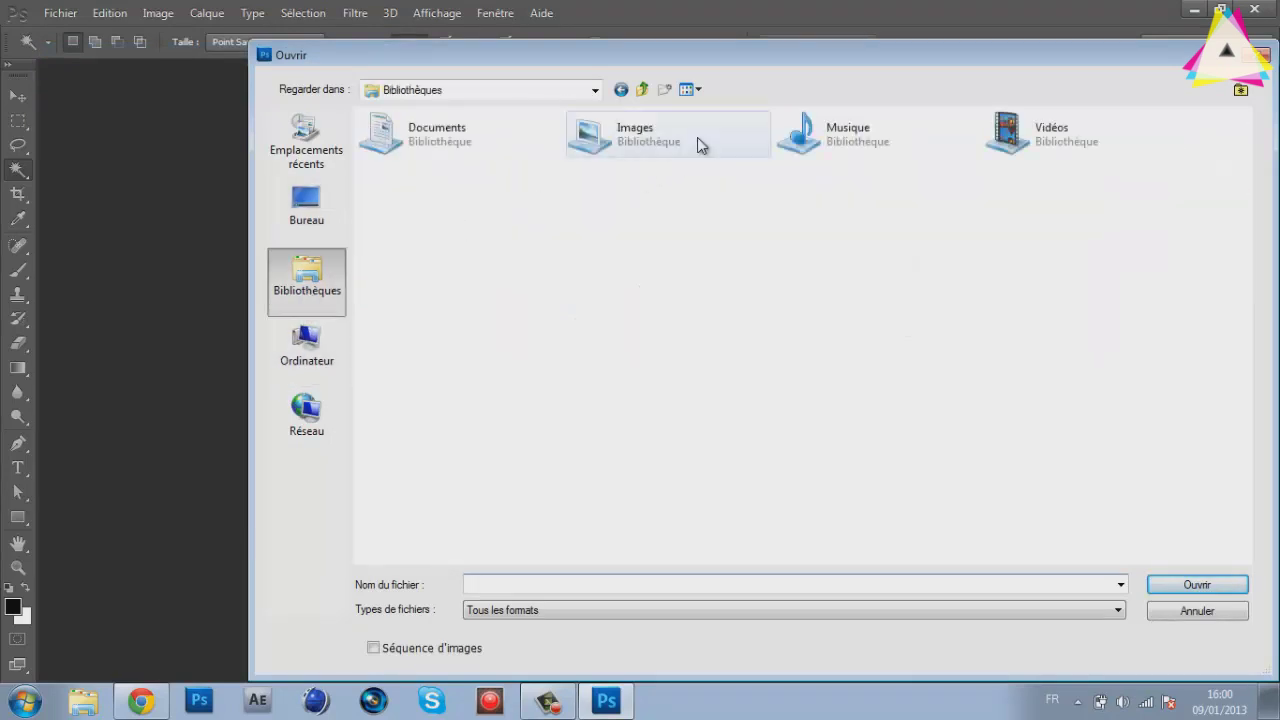
double_click(697, 137)
double_click(505, 155)
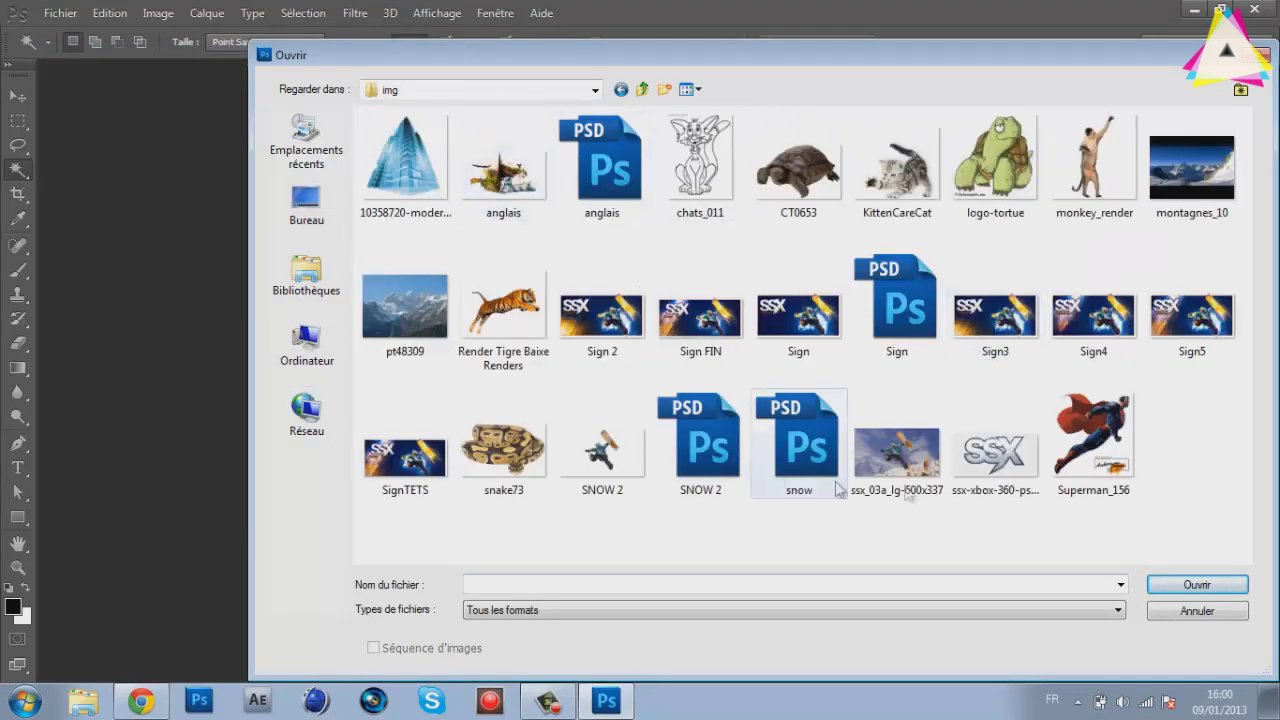
double_click(986, 468)
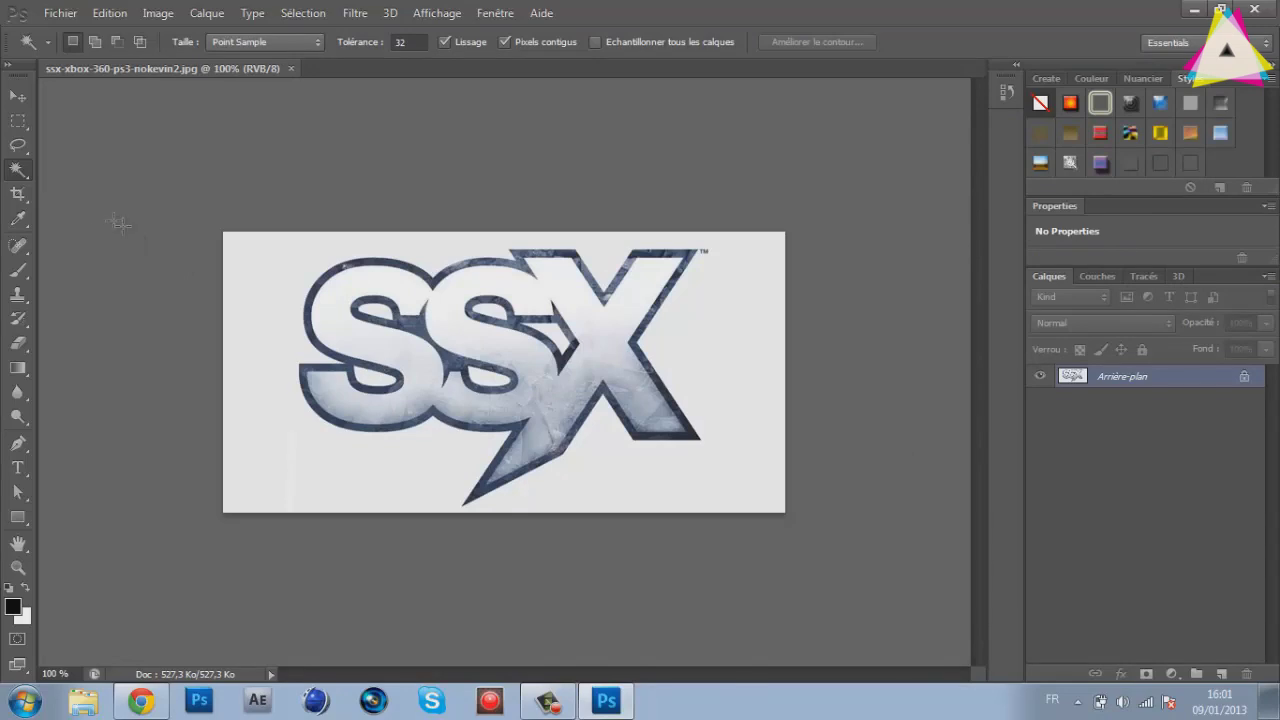
Activate the Quick Selection tool and convert the locked background into a regular layer named Calque 0
right_click(18, 170)
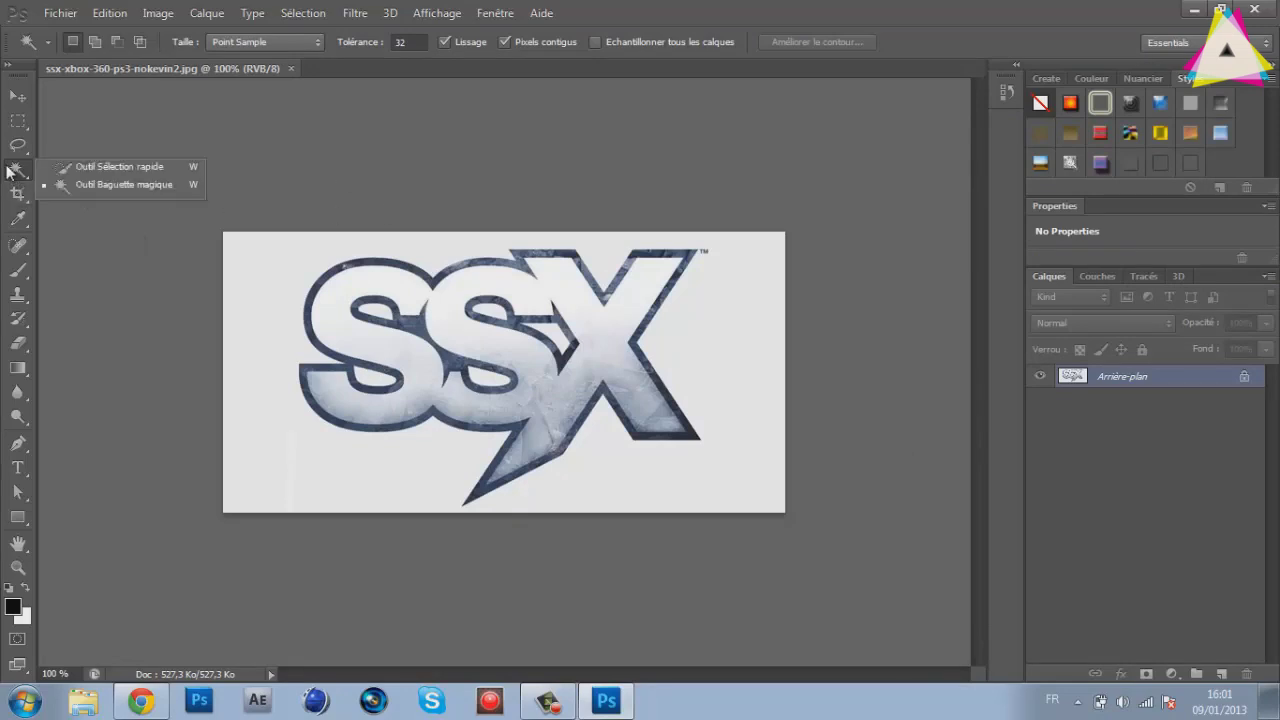
click(118, 167)
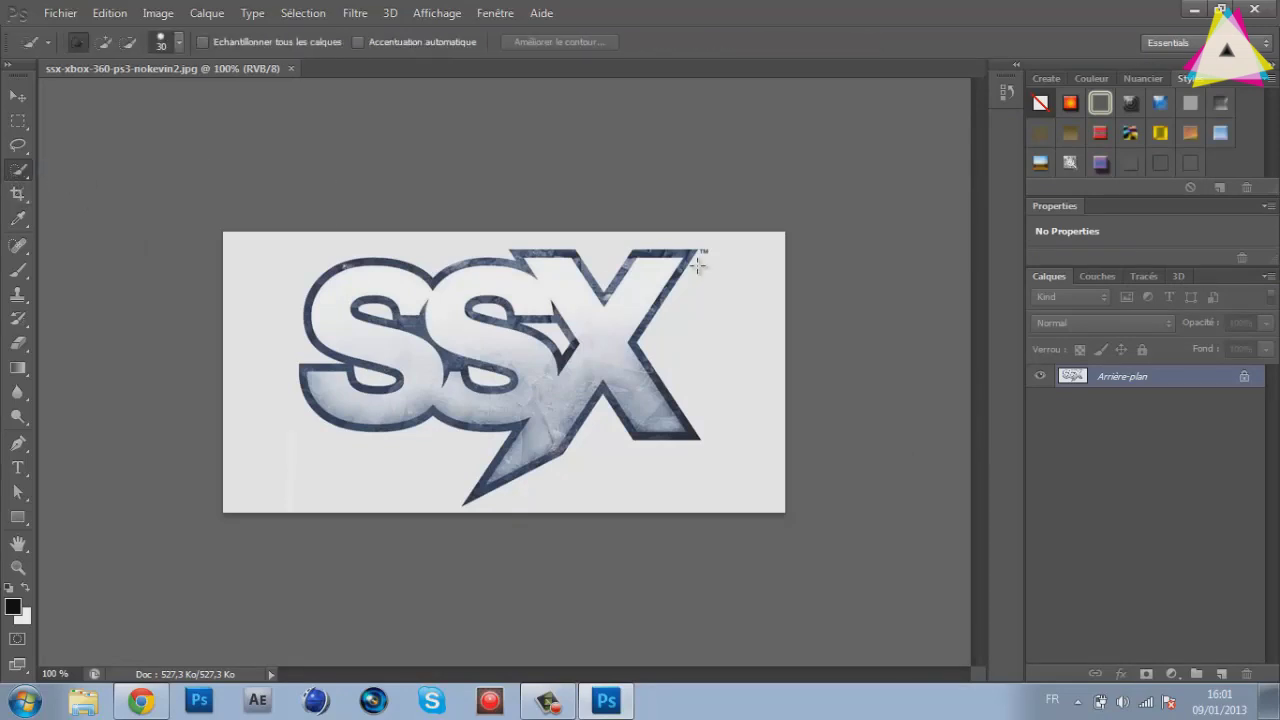
double_click(1160, 377)
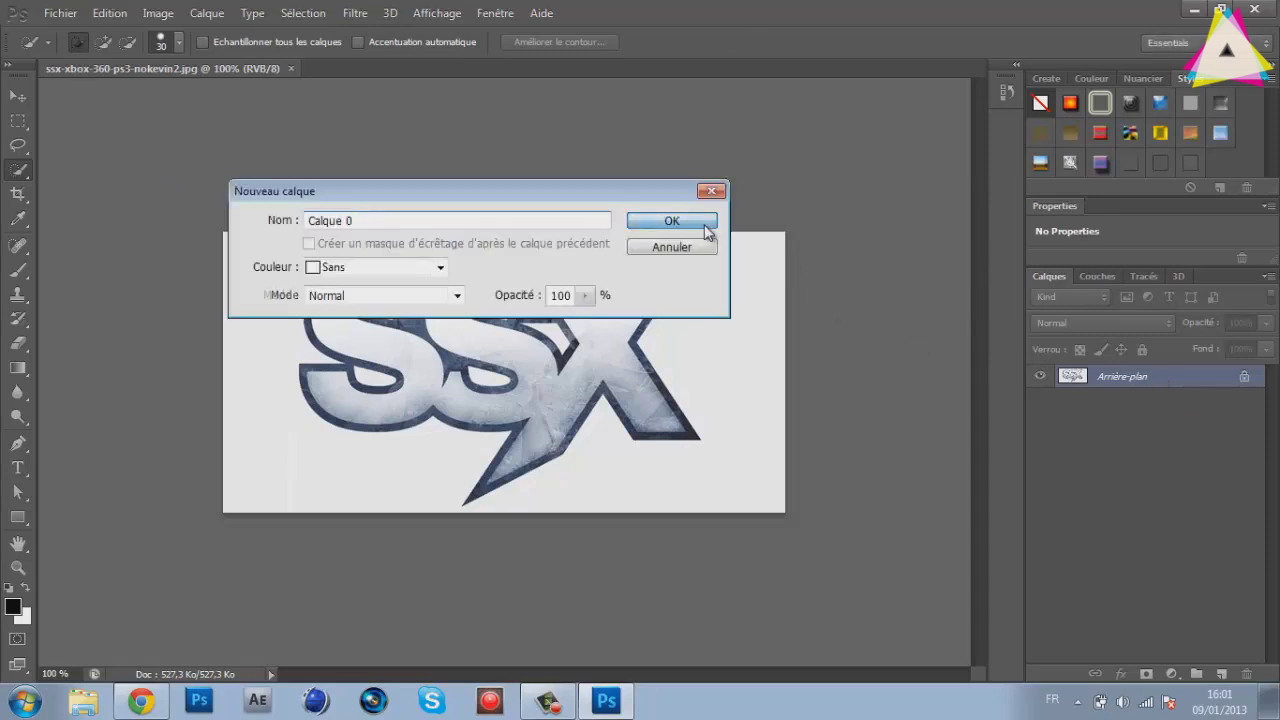
click(706, 224)
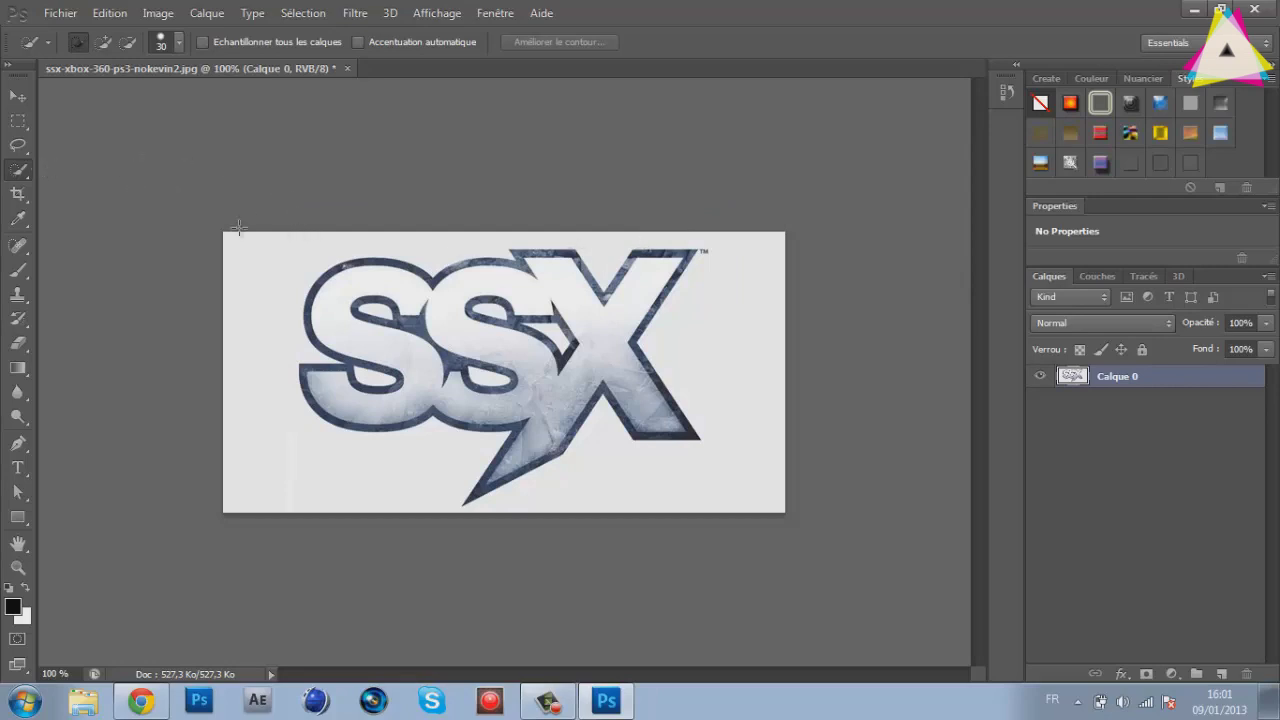
Select the light background around the SSX logo with the Magic Wand, delete it, and clear the selection
right_click(22, 178)
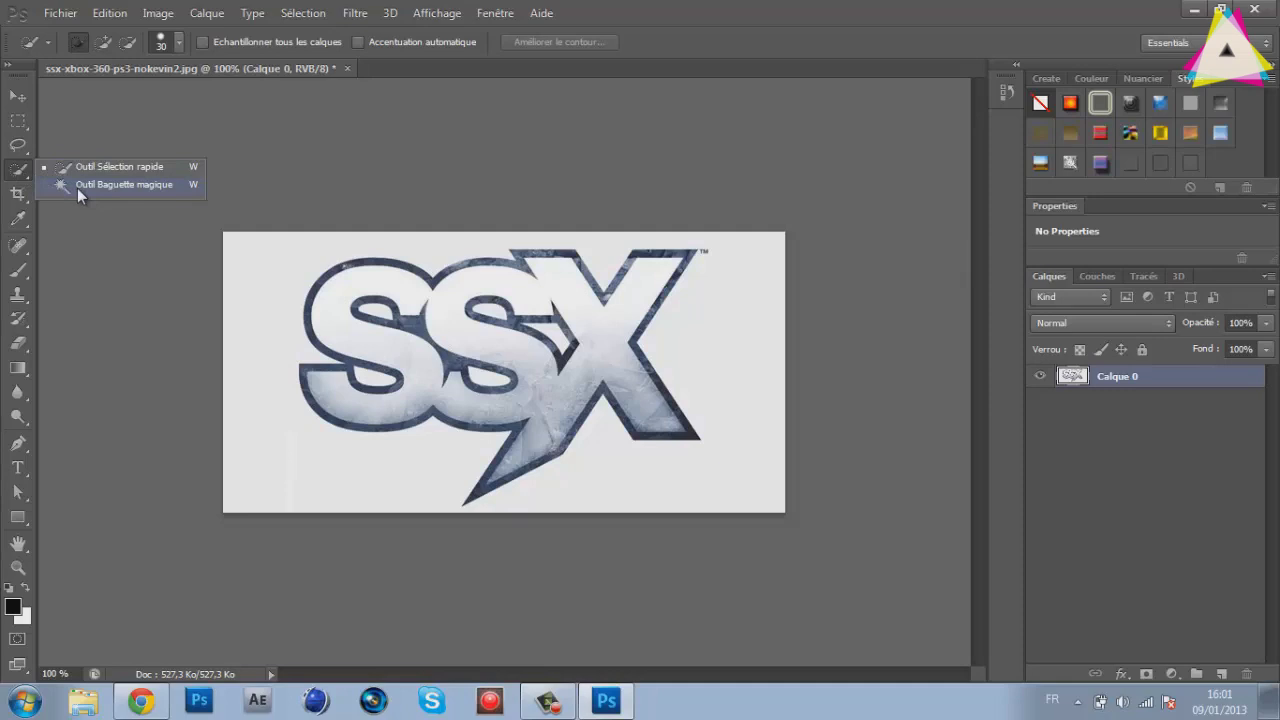
click(77, 186)
right_click(9, 168)
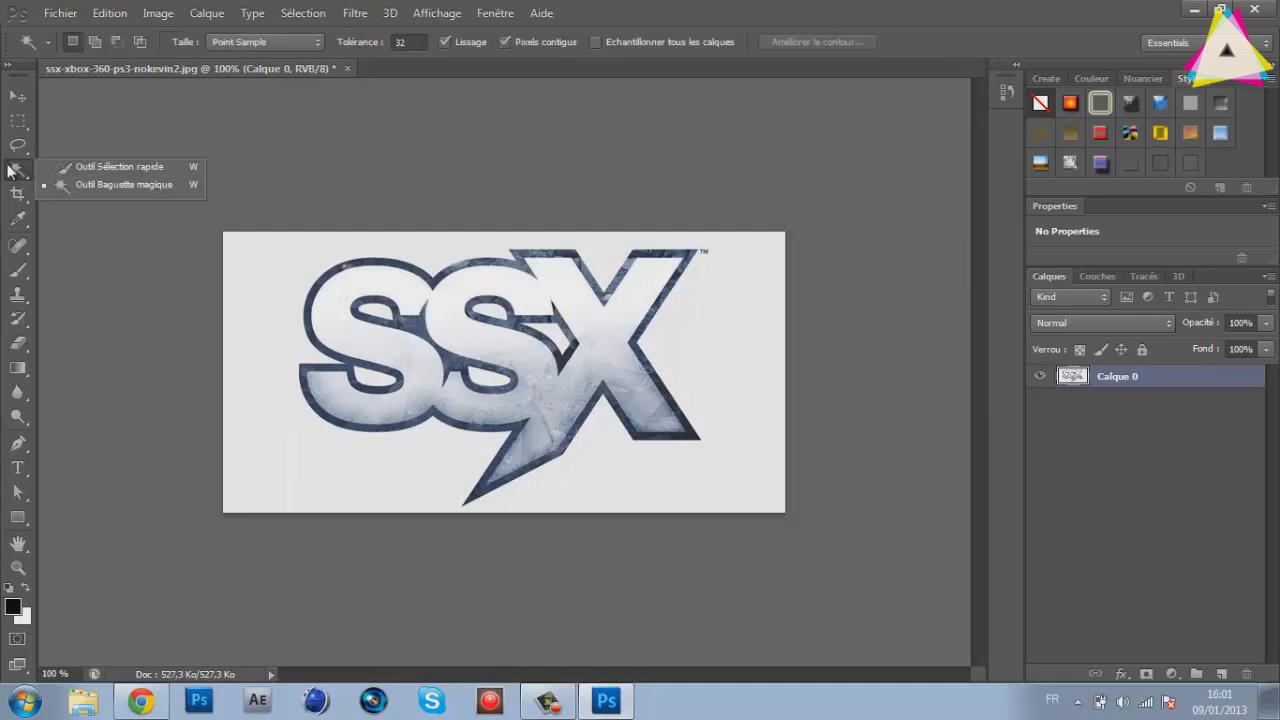
click(76, 186)
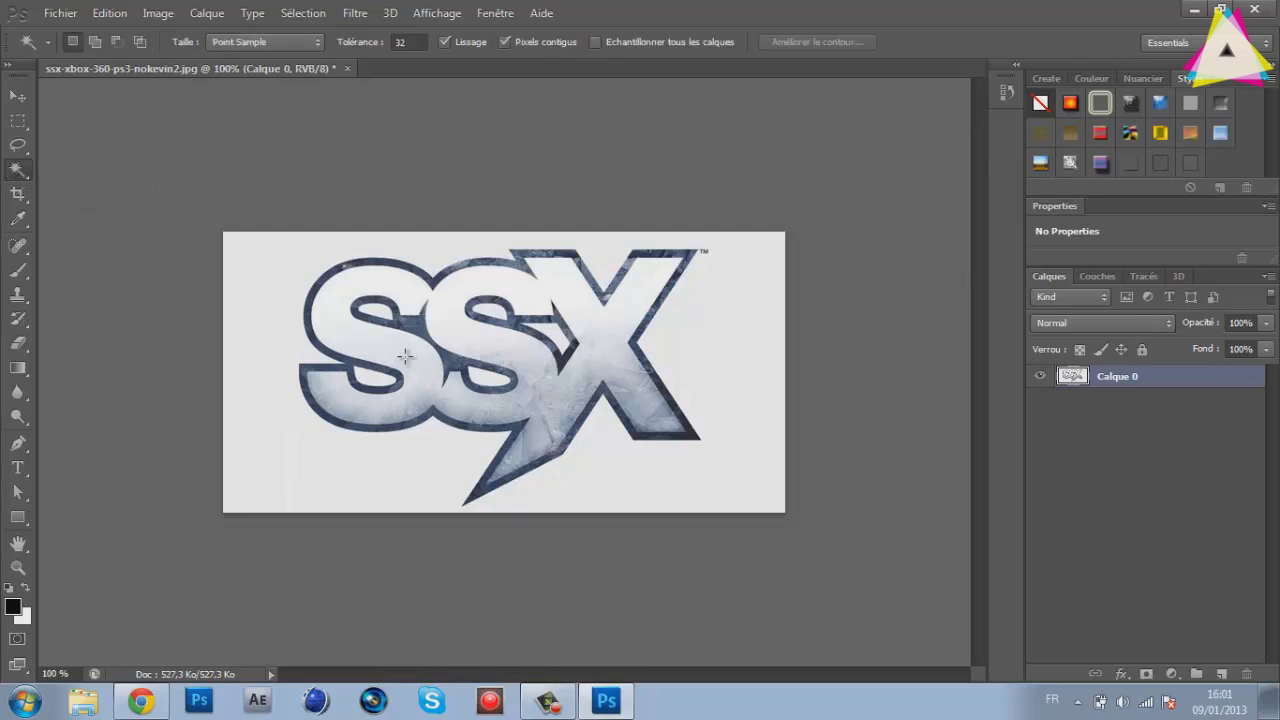
click(259, 295)
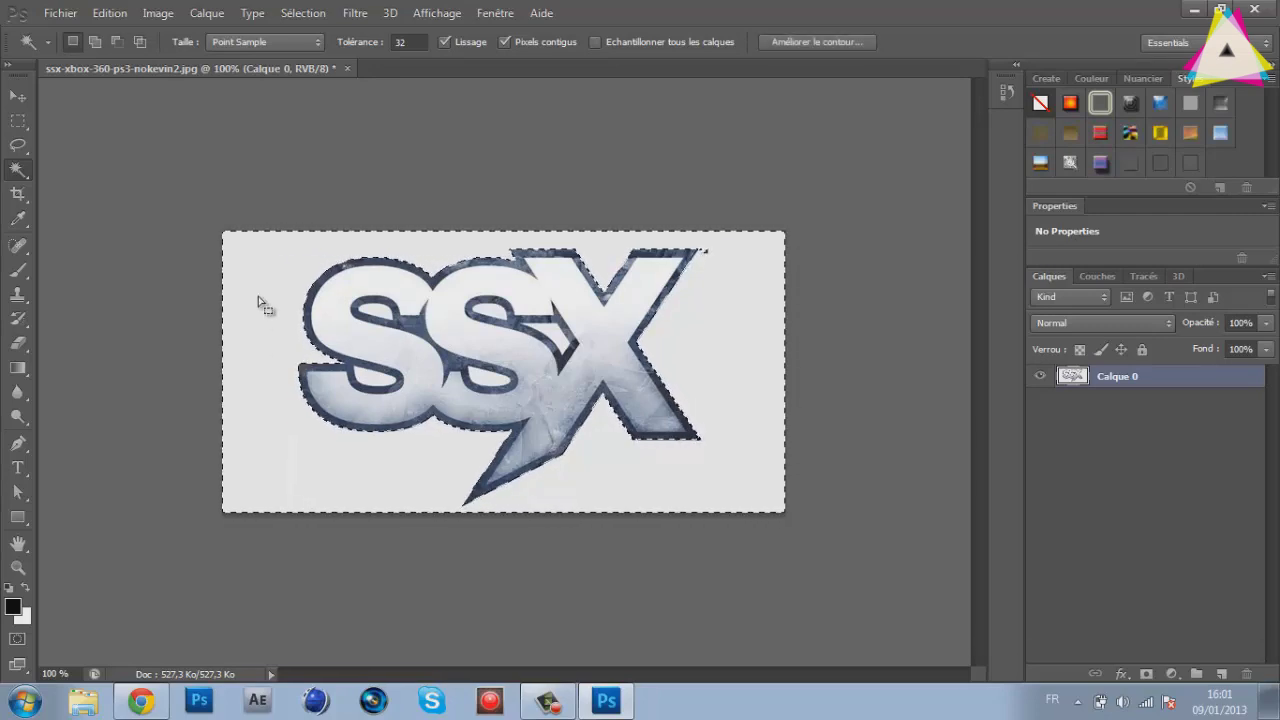
key(Delete)
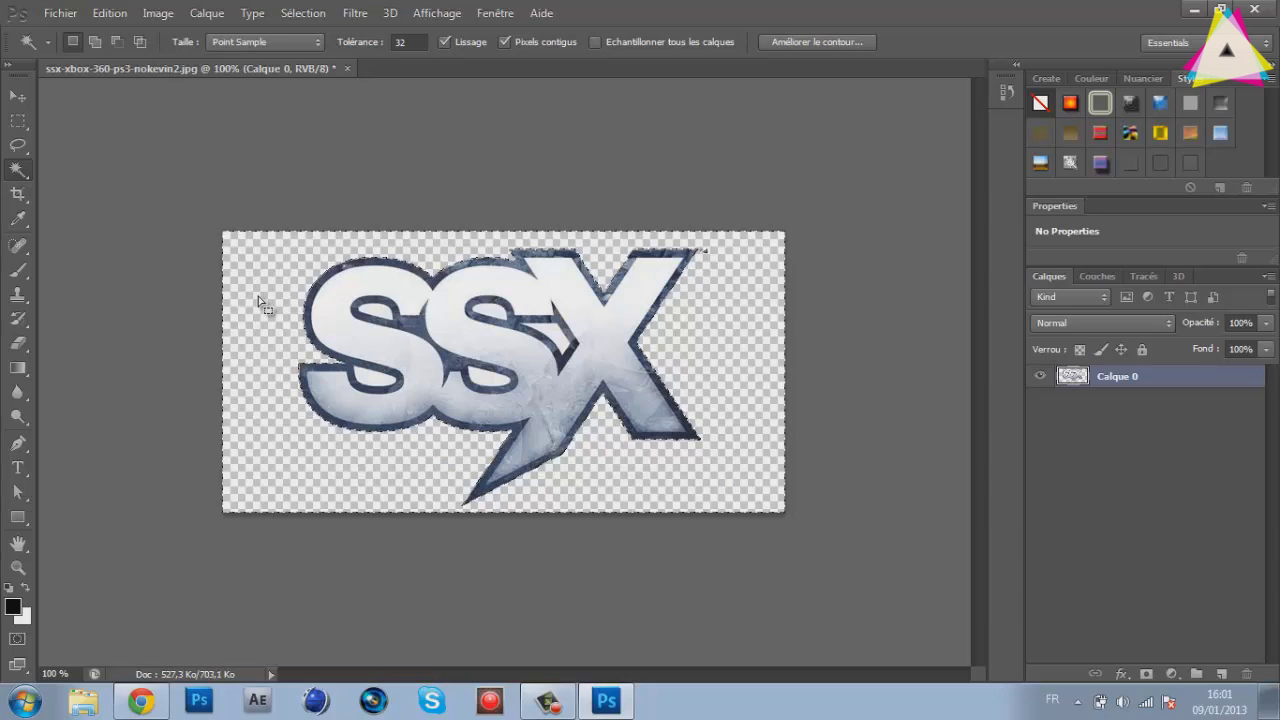
key(ctrl+d)
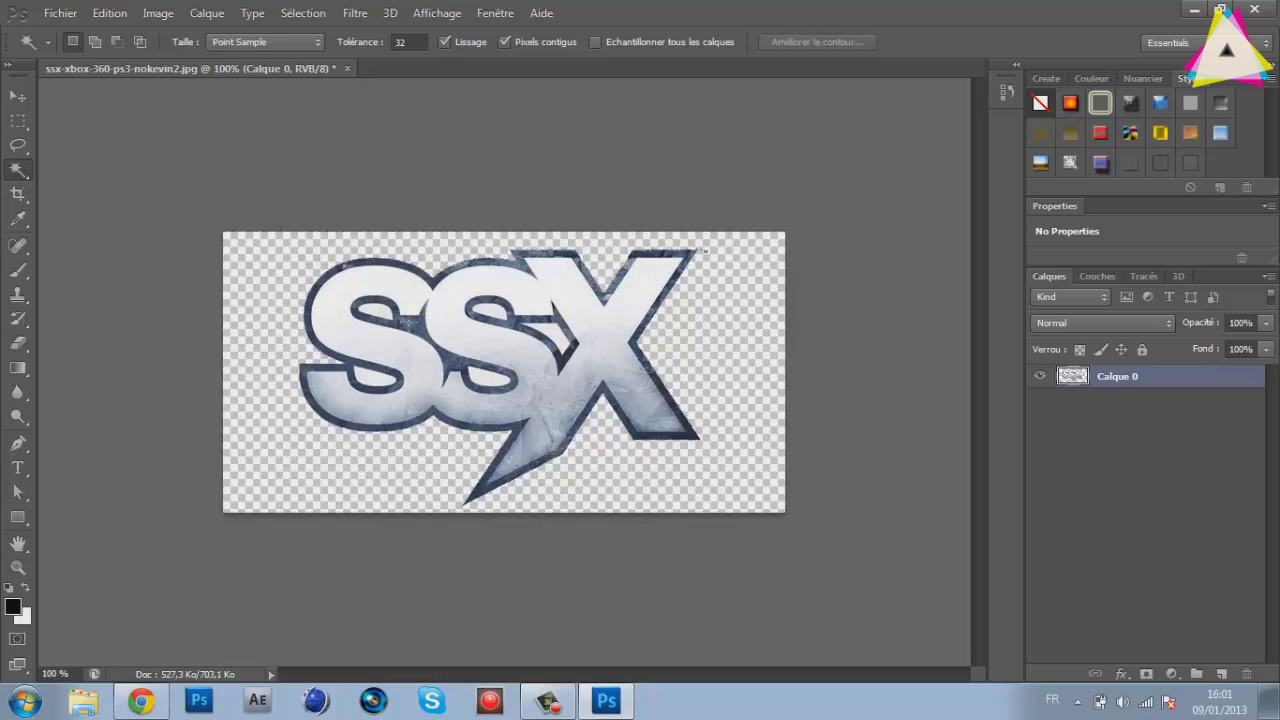
Select the enclosed background areas inside both S letters and beside the X together, delete them, and deselect
click(378, 310)
shift+click(372, 378)
shift+click(488, 376)
shift+click(494, 312)
shift+click(555, 338)
key(Delete)
key(ctrl+d)
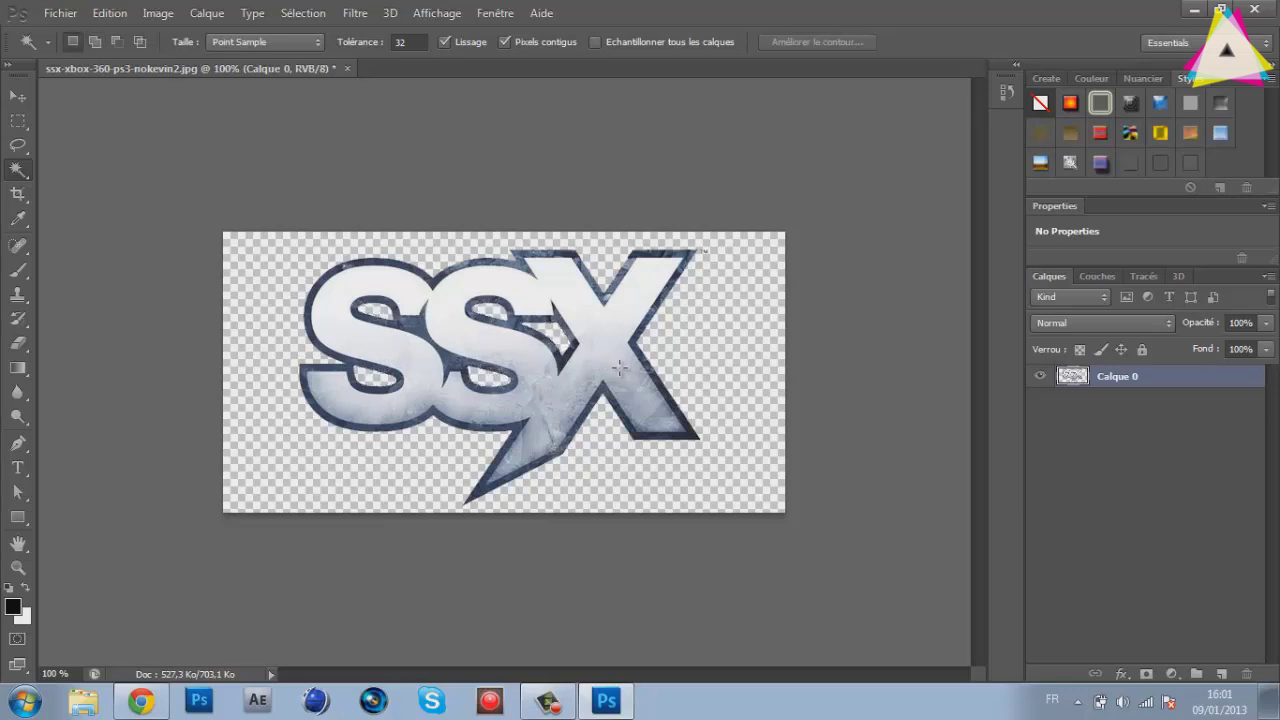
Save the cut-out logo to the desktop as a PNG named titre CS6, replacing the existing file
click(70, 15)
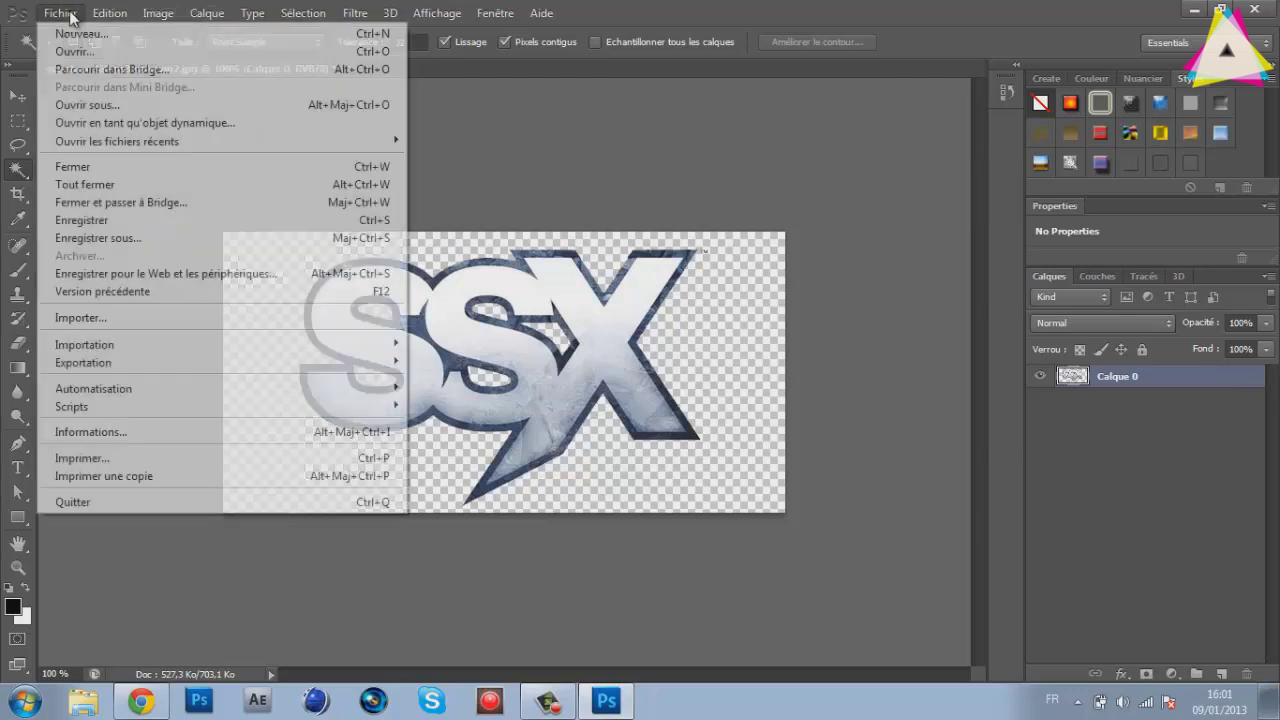
click(242, 242)
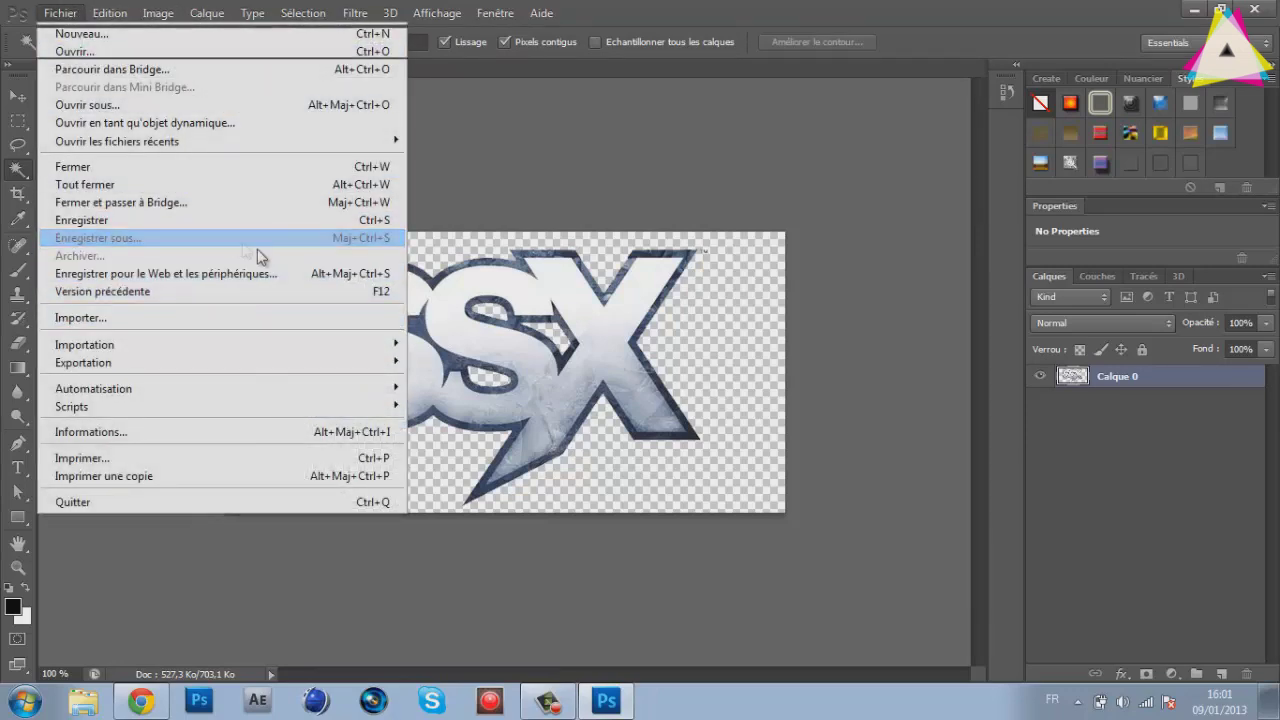
click(660, 448)
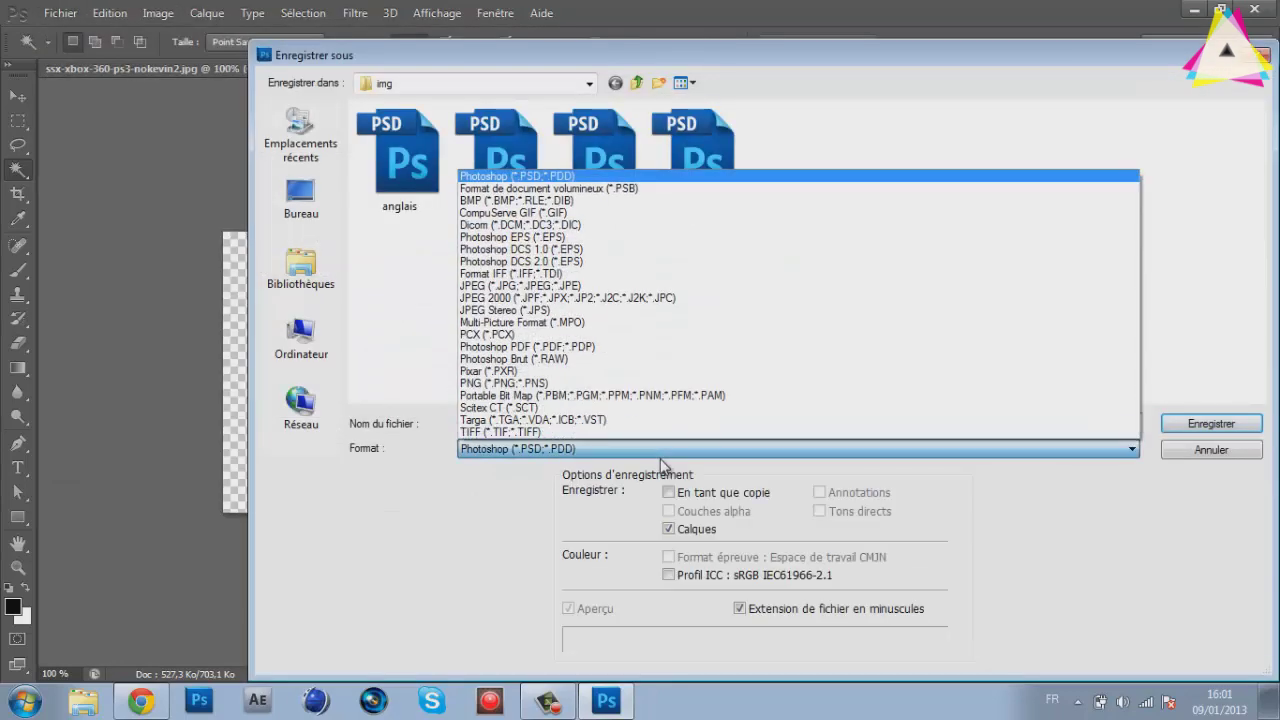
click(633, 383)
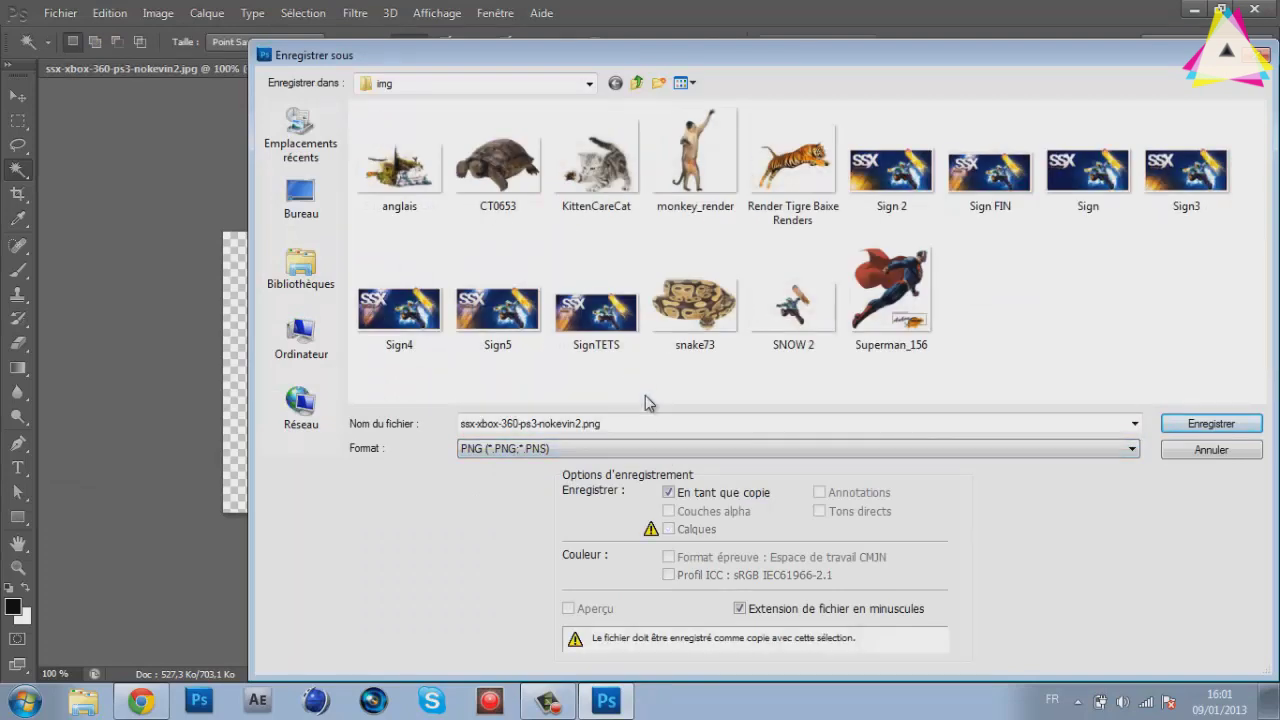
click(300, 200)
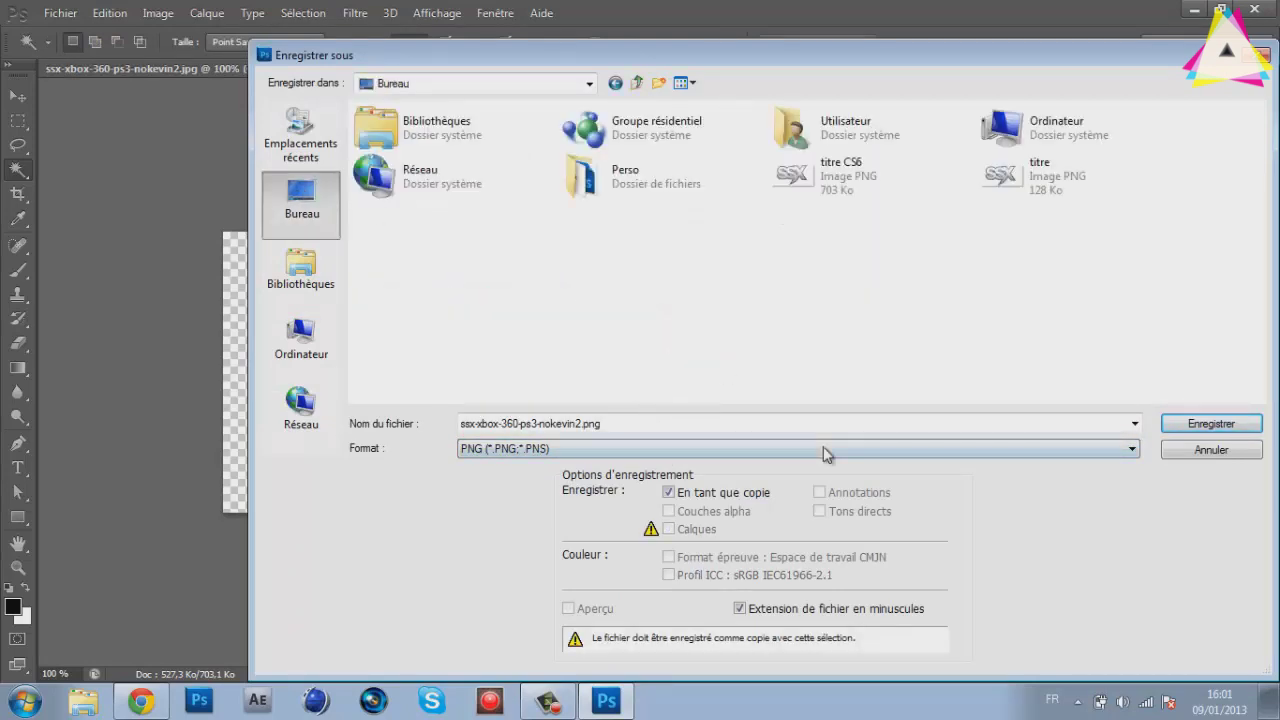
click(840, 175)
click(1222, 422)
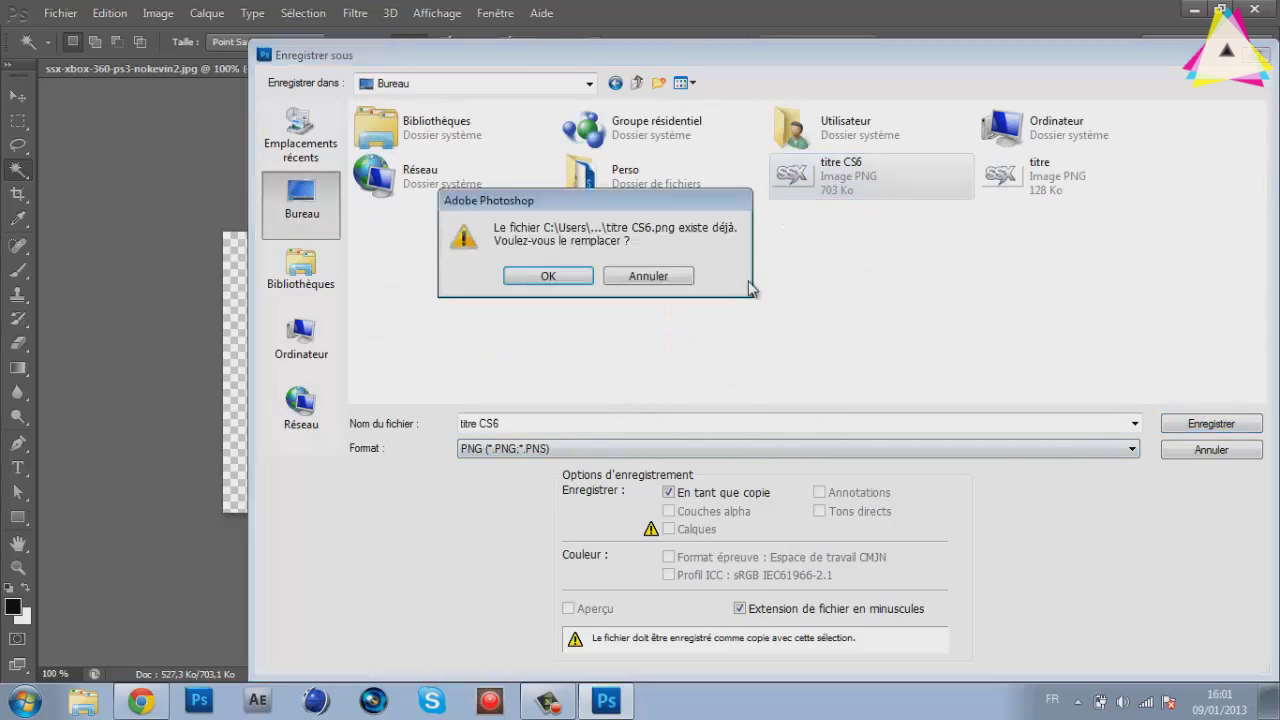
click(565, 278)
click(702, 216)
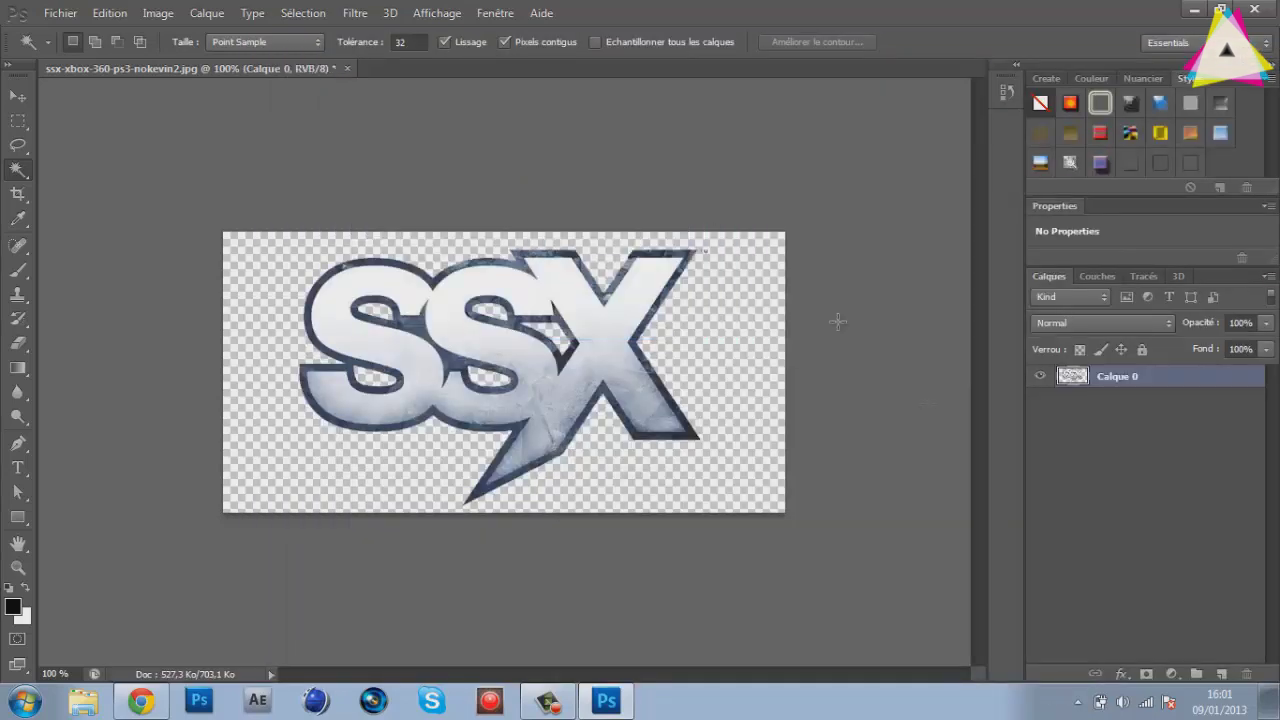
Check the titre CS6 image from the desktop in the Windows photo viewer, and close the viewer
key(super+d)
double_click(44, 338)
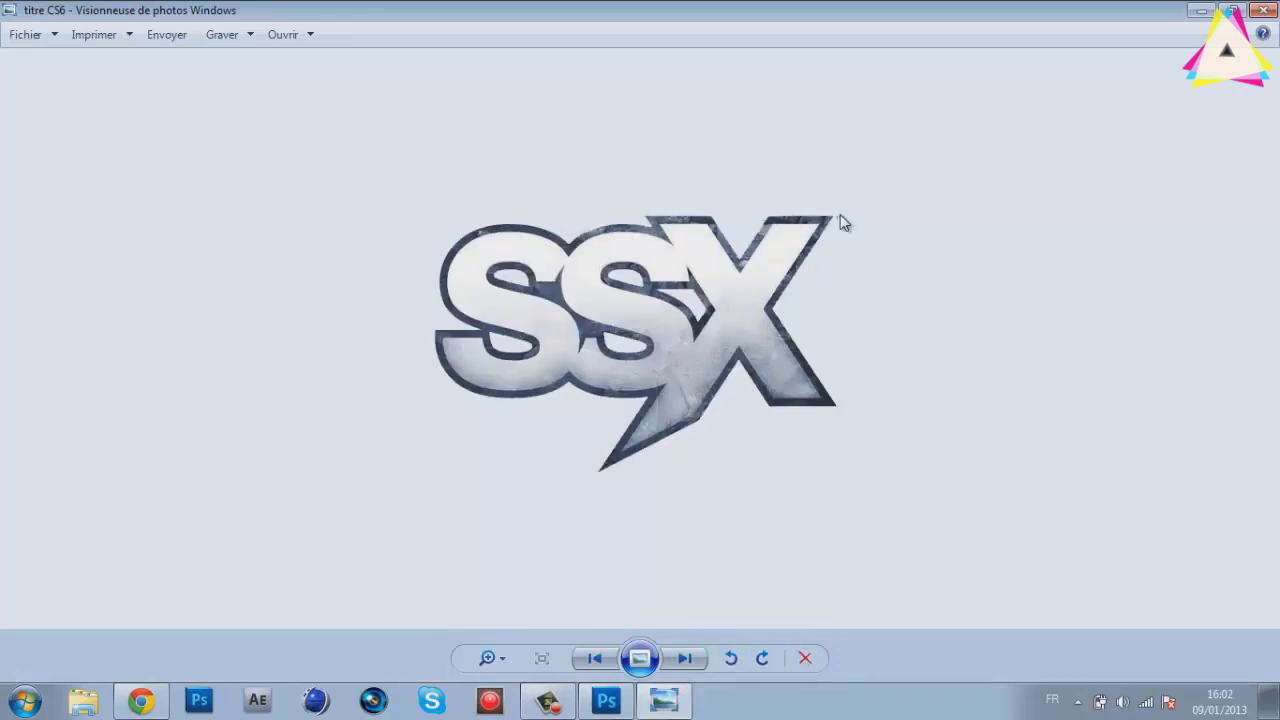
click(1263, 9)
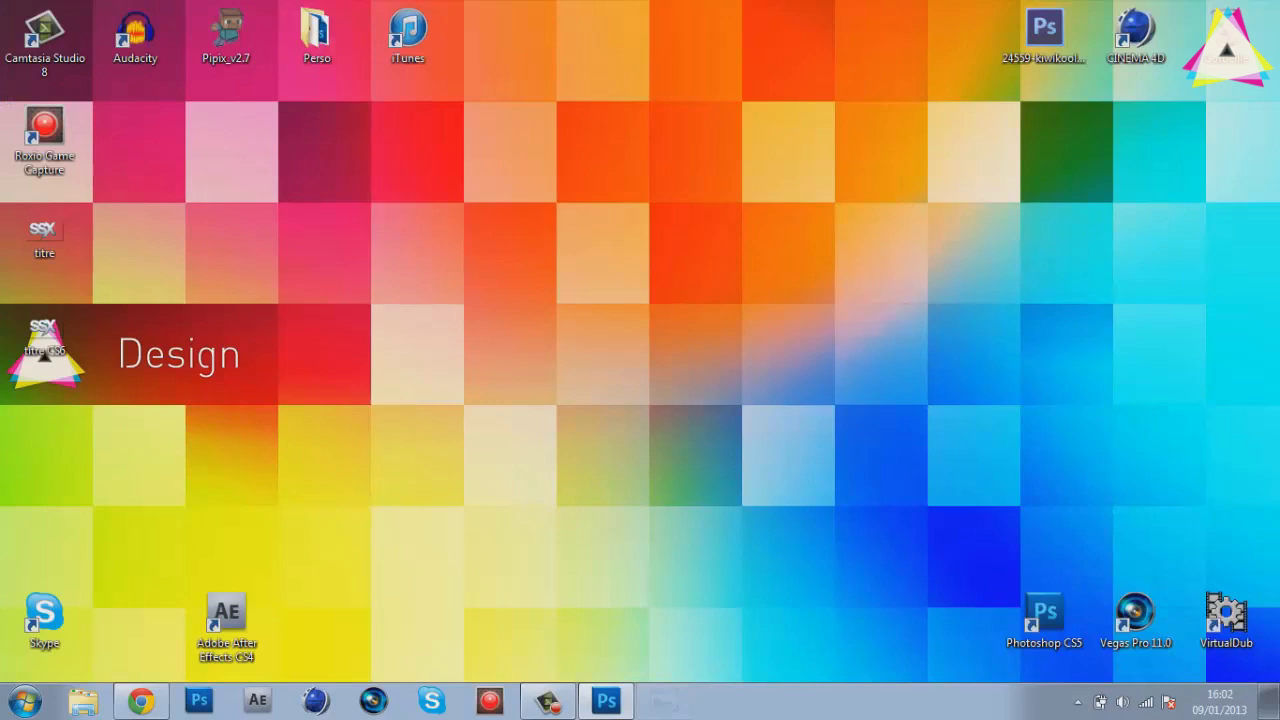